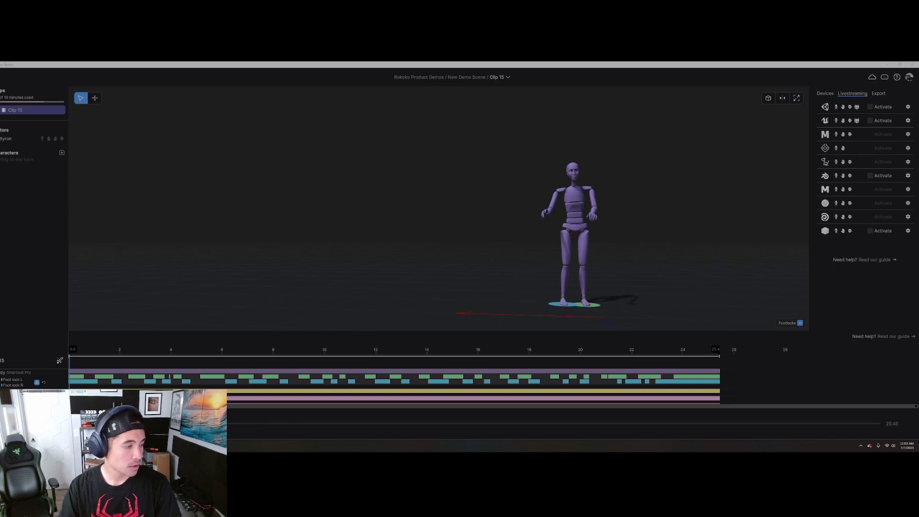
Step: Switch to the browser and open the Unreal Plugin v1.11.1 for UE 5.1 release from the rokoko-studio-live-unreal-engine GitHub repository
left_click_drag(0, 103, 650, 86)
left_click(714, 81)
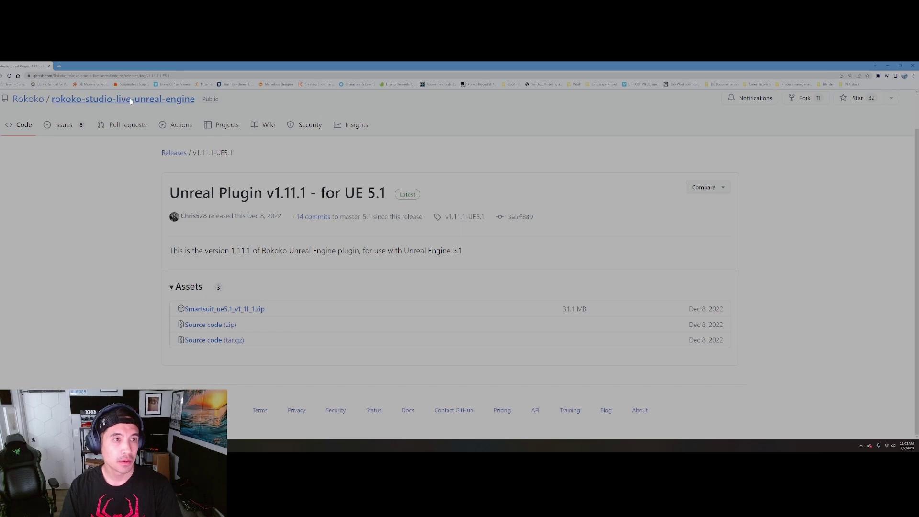
left_click(112, 100)
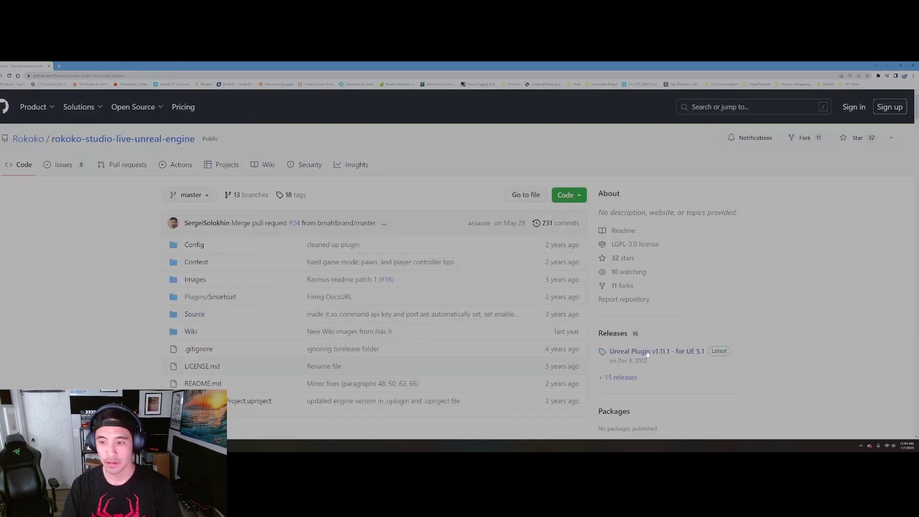
left_click(680, 352)
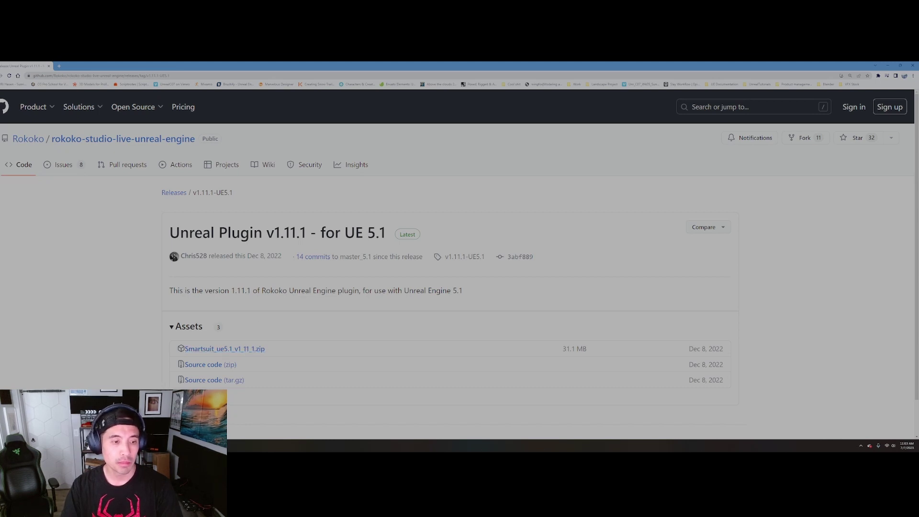
Step: In File Explorer, browse from UnrealProjects through the Rokoko project's Plugins folder and the Smartsuit plugin folder into Binaries
key("super+e")
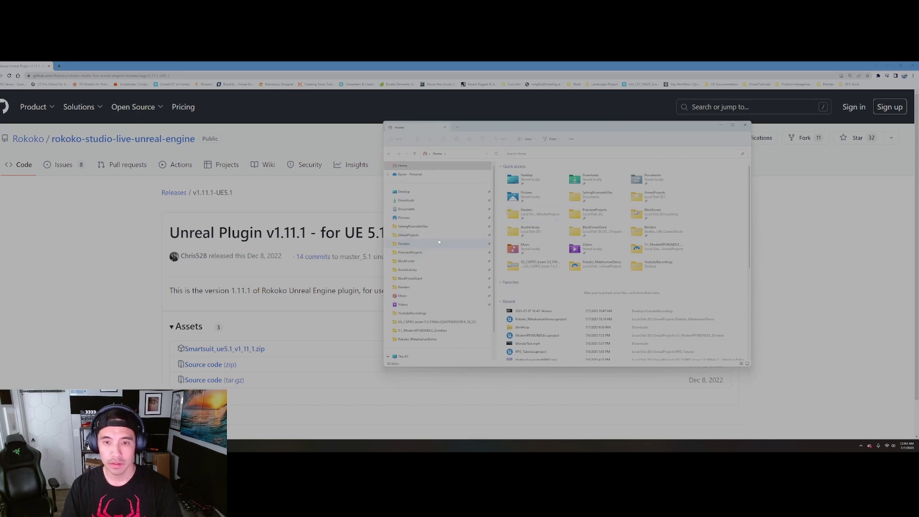
left_click(418, 236)
double_click(525, 208)
double_click(510, 216)
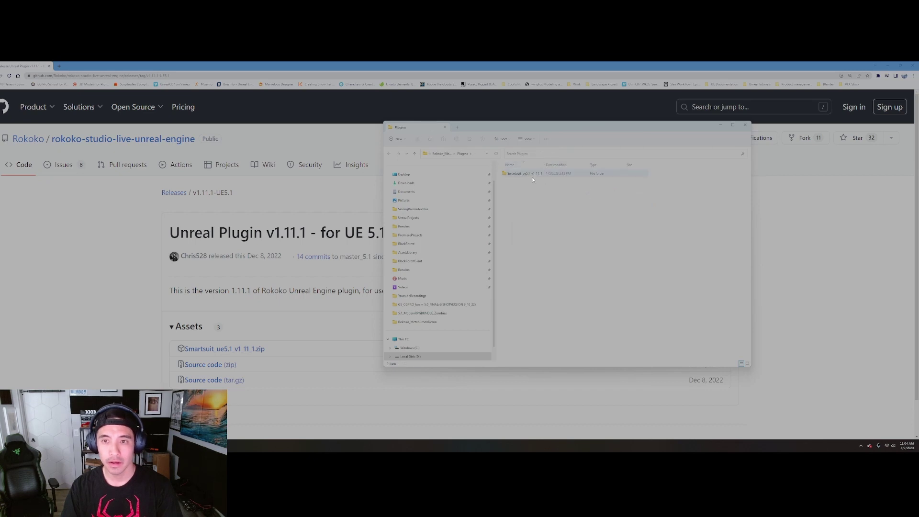
double_click(519, 173)
double_click(511, 174)
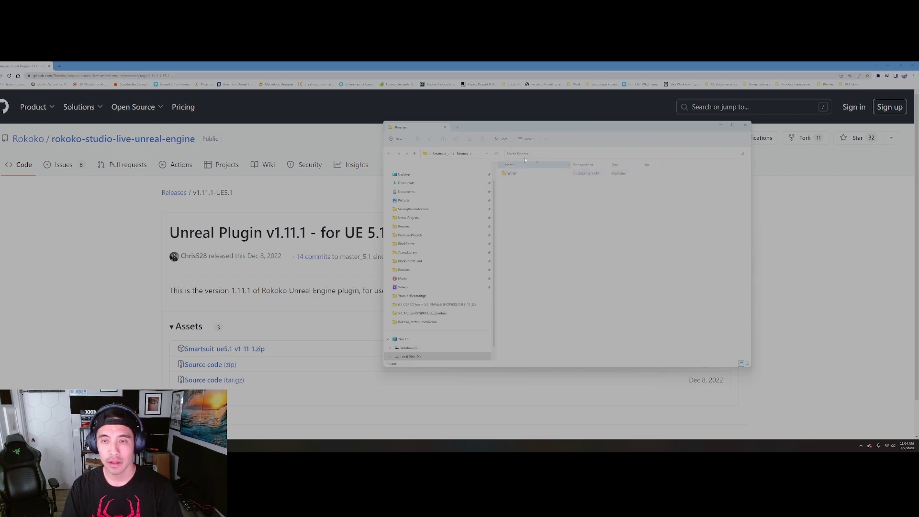
Step: Examine where the Smartsuit plugin's Binaries folder sits within the project, and close the File Explorer window
left_click_drag(545, 128, 601, 138)
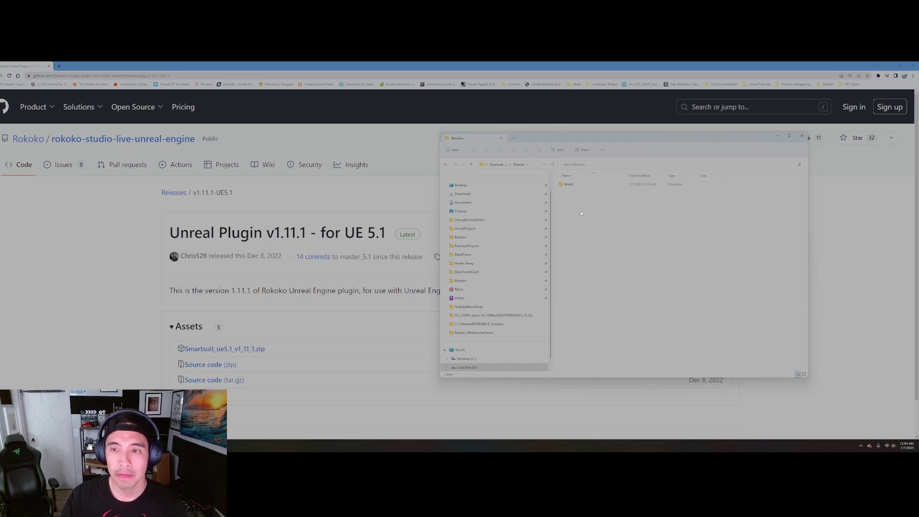
left_click(523, 167)
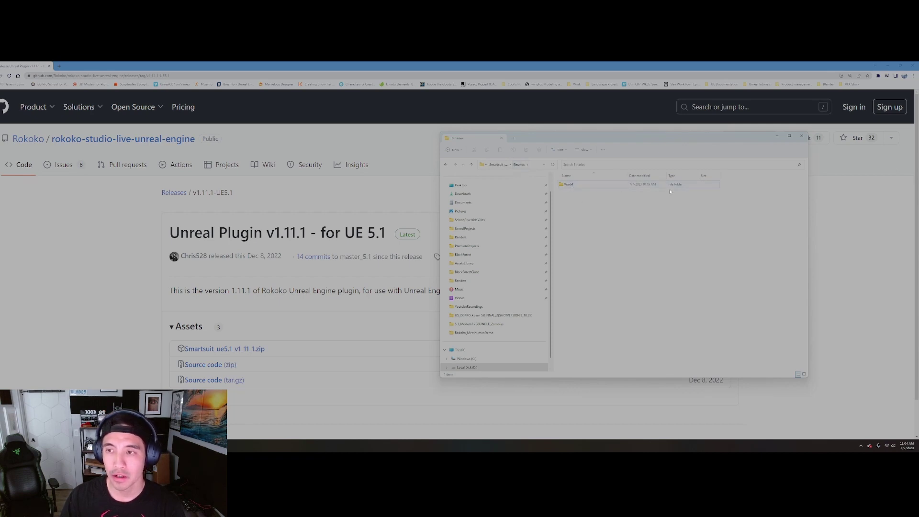
left_click(447, 165)
double_click(569, 185)
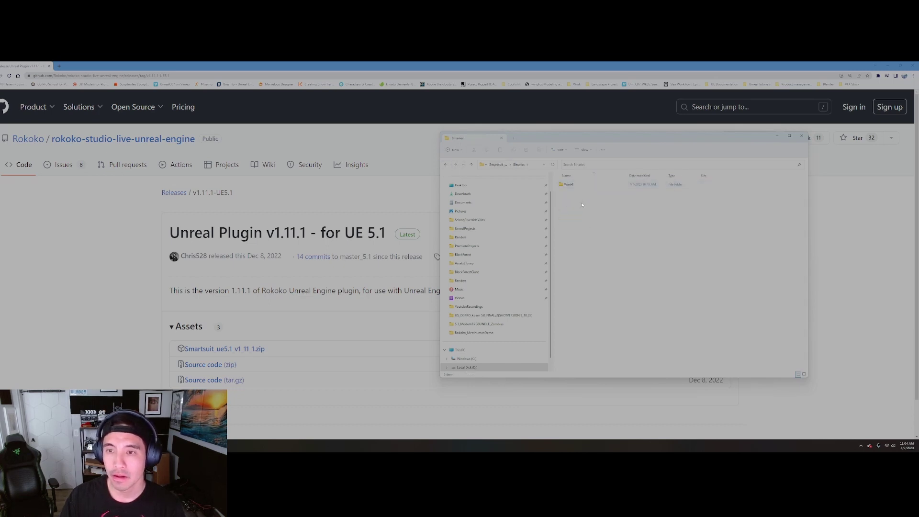
left_click(802, 136)
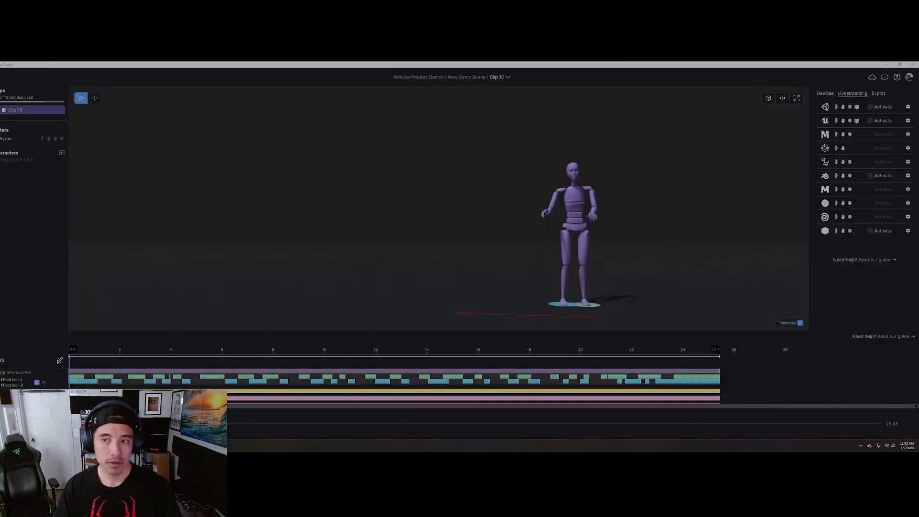
Step: Leave Clip 15 for the New Demo Scene and import the Stormtrooper_textured FBX file as a character
key("Escape")
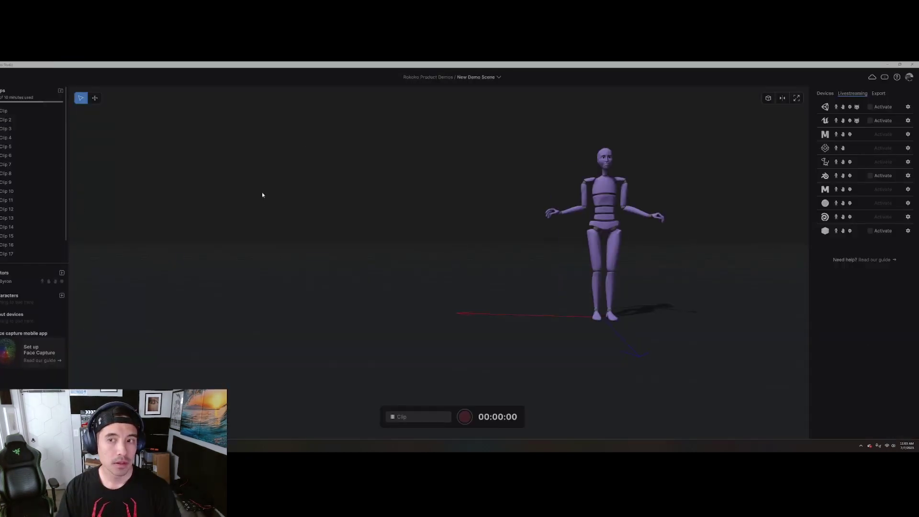
right_click_drag(341, 193, 484, 234)
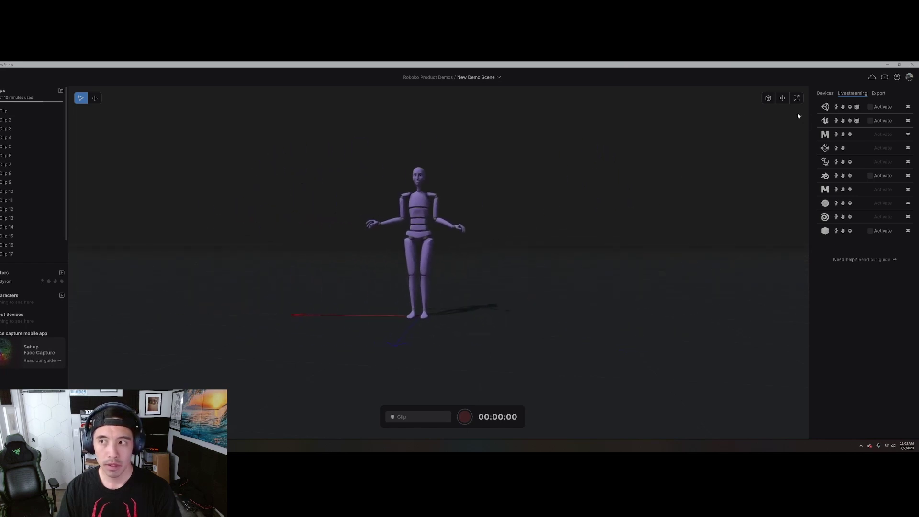
left_click(9, 283)
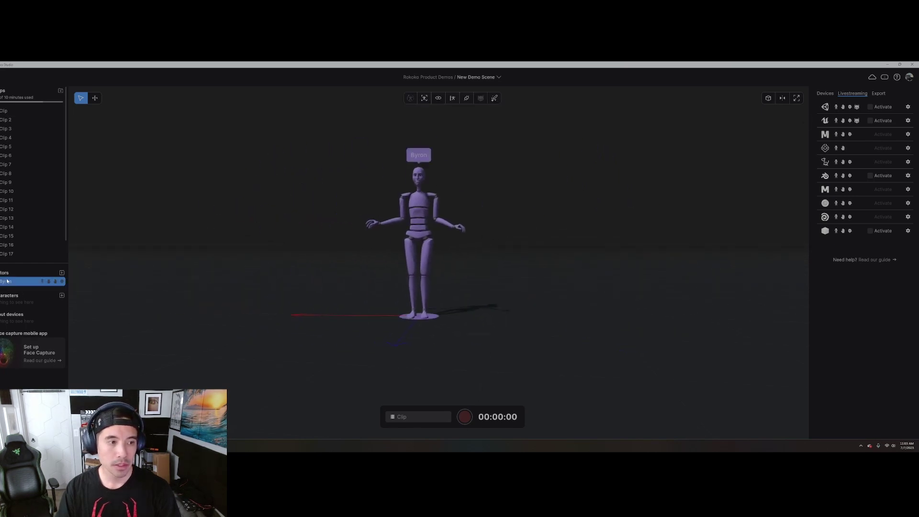
left_click(62, 296)
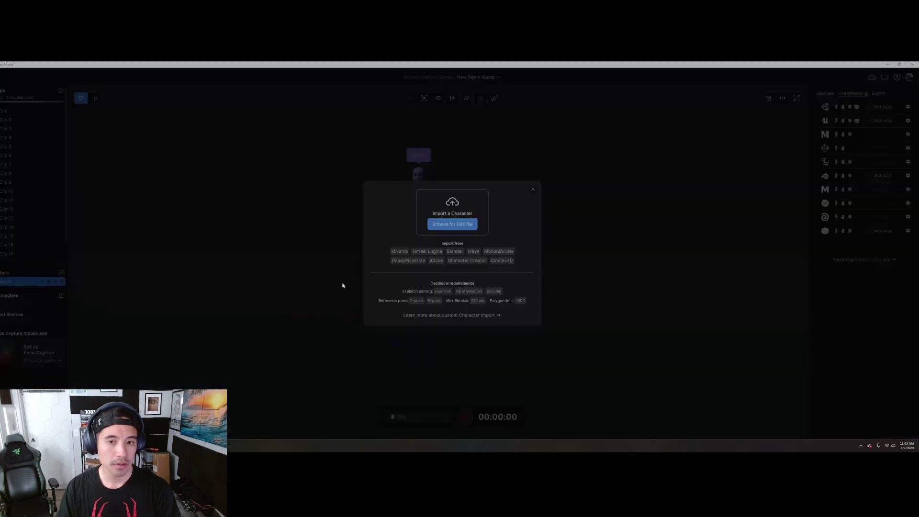
left_click(465, 225)
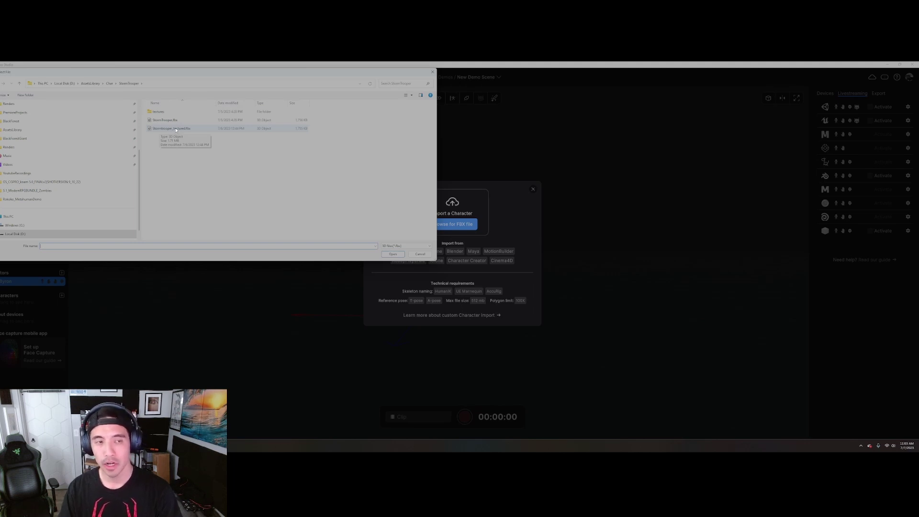
left_click(176, 130)
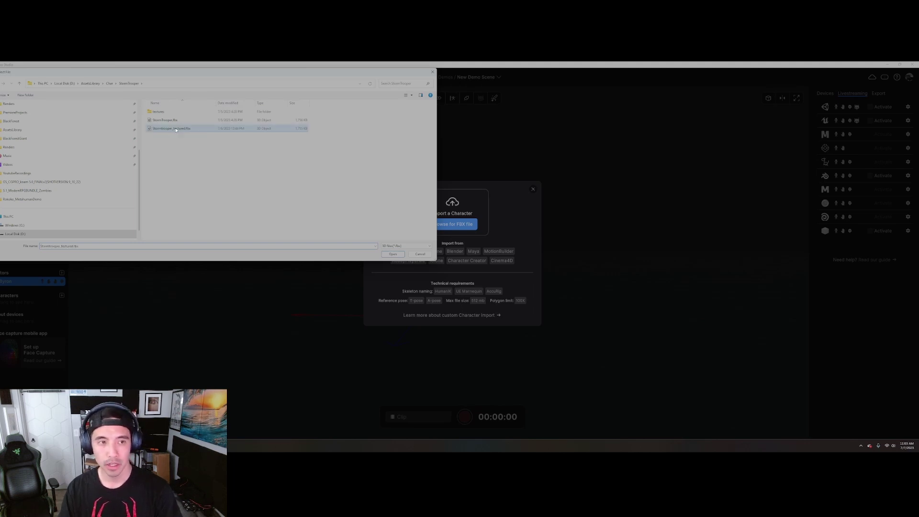
left_click(393, 254)
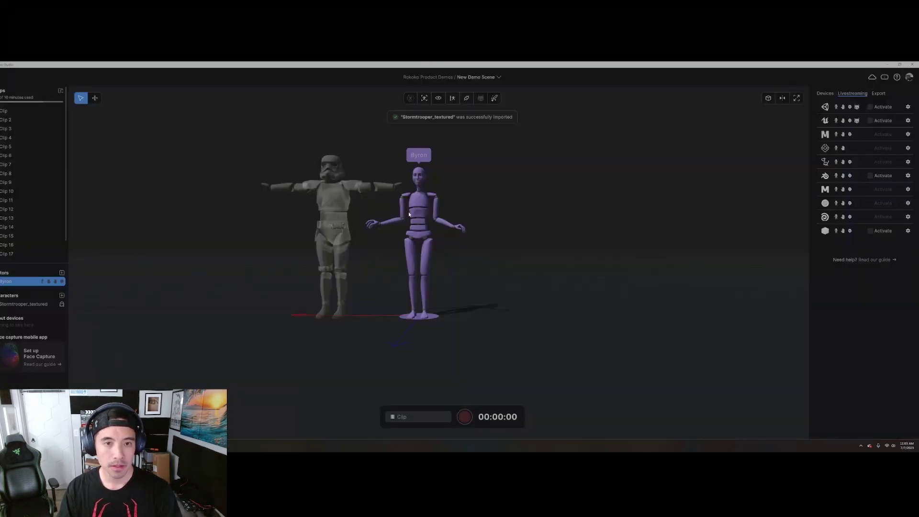
Step: Assign the Stormtrooper_textured character to the scene's actor and preview its motion in Clip 10
left_click_drag(33, 305, 20, 284)
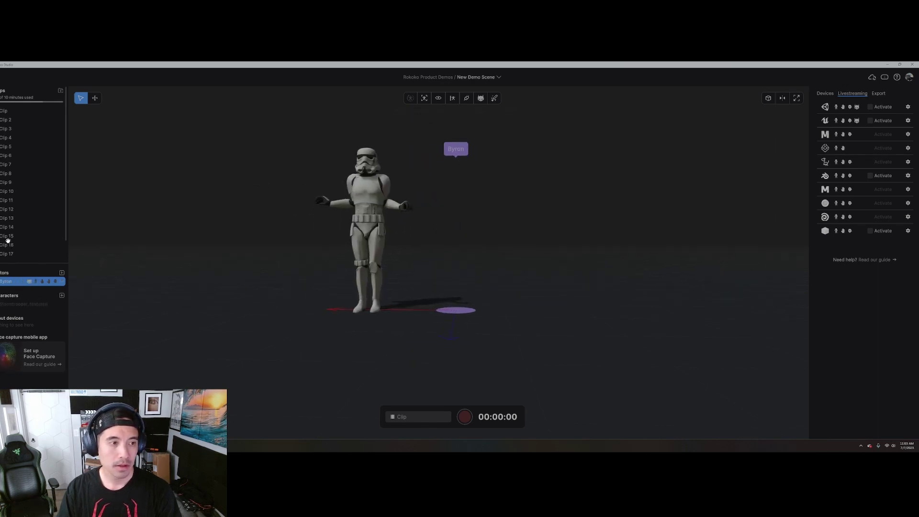
left_click(10, 192)
double_click(10, 191)
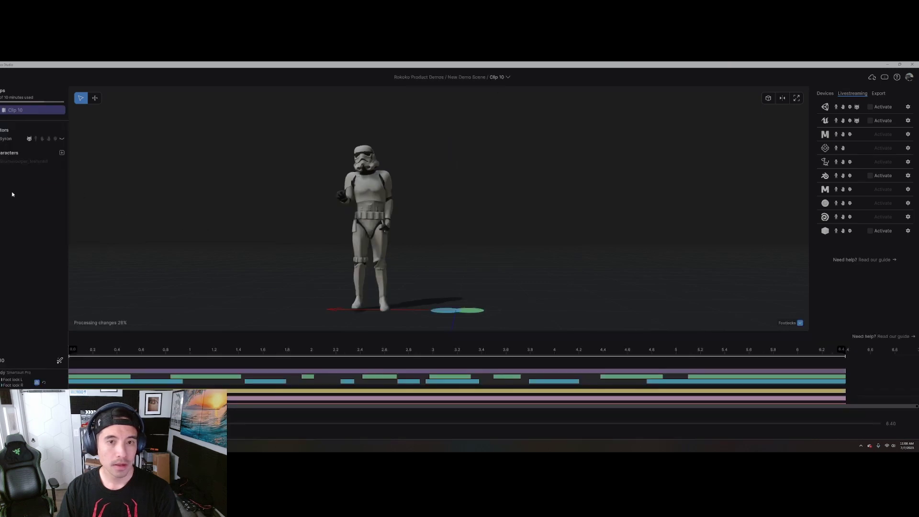
left_click_drag(324, 347, 379, 367)
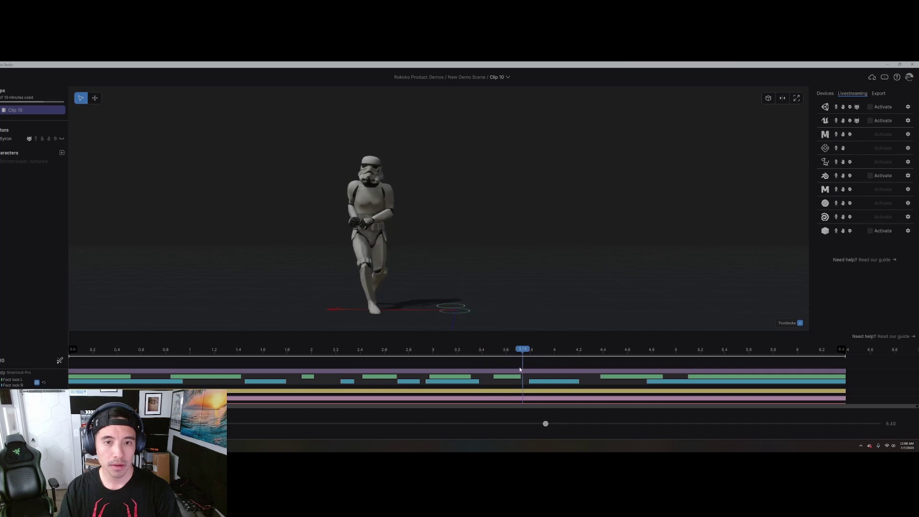
Step: Enable Adjust arm in the actor's retargeting options, with arm spread set to 7 and arm pre-roll to 0
left_click(11, 139)
left_click(474, 98)
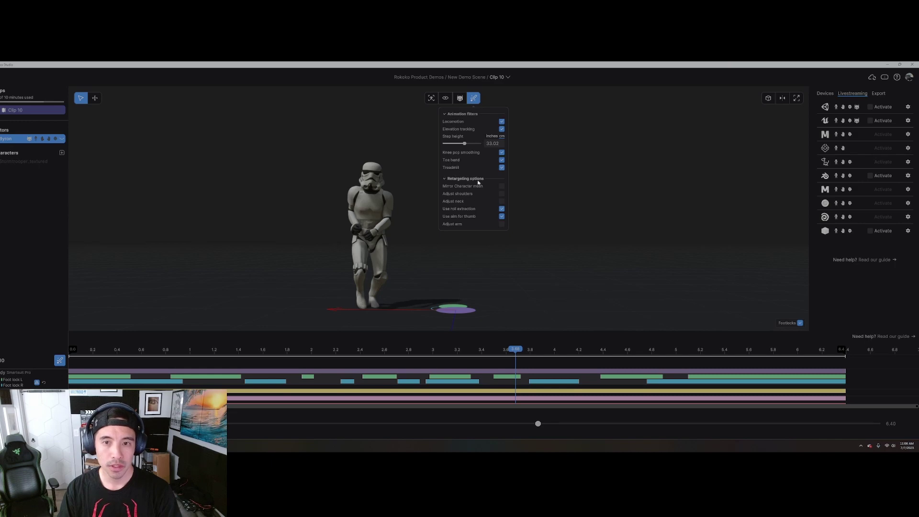
left_click(502, 225)
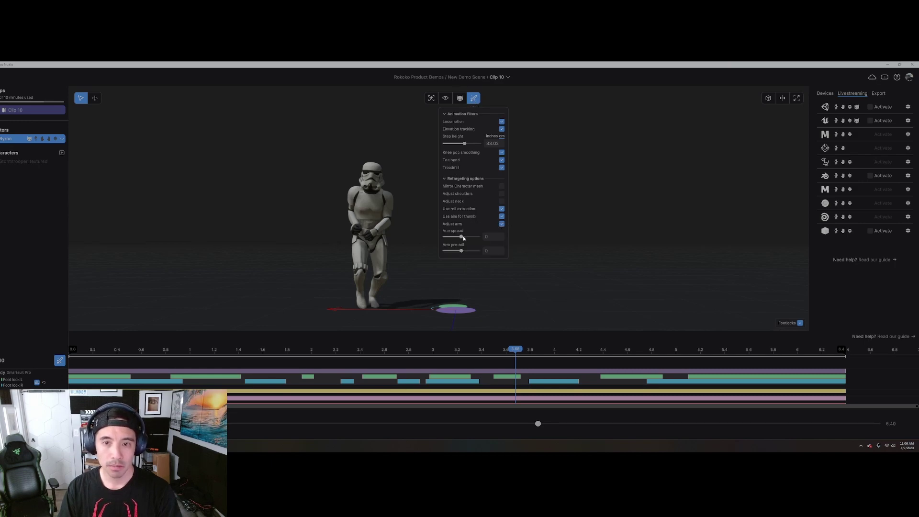
left_click_drag(462, 237, 464, 236)
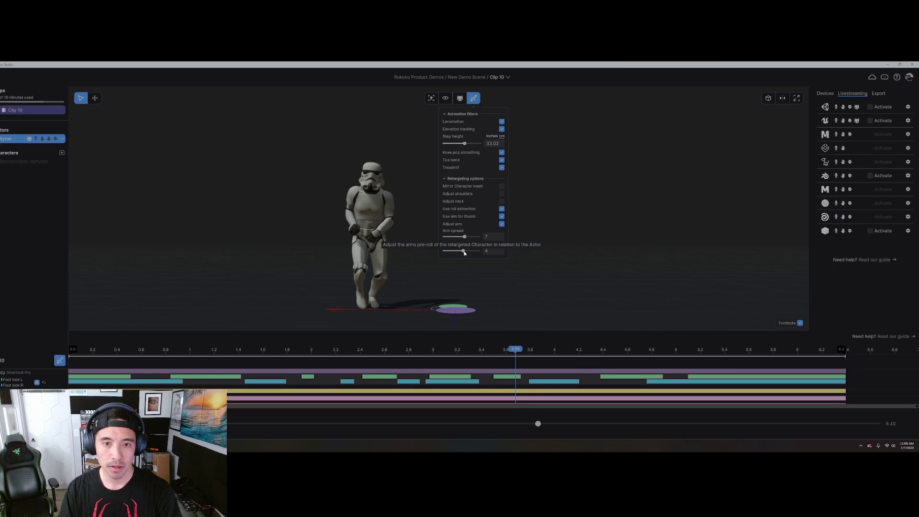
left_click(462, 251)
left_click_drag(462, 252, 462, 253)
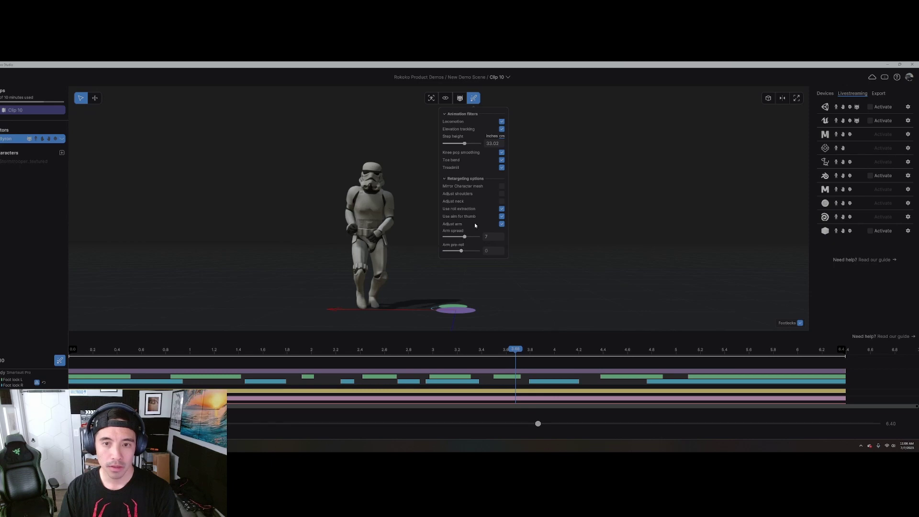
Step: Enable Adjust shoulders with shoulder height 1 and shoulder shift 7, and check the result by scrubbing through Clip 10
left_click(502, 194)
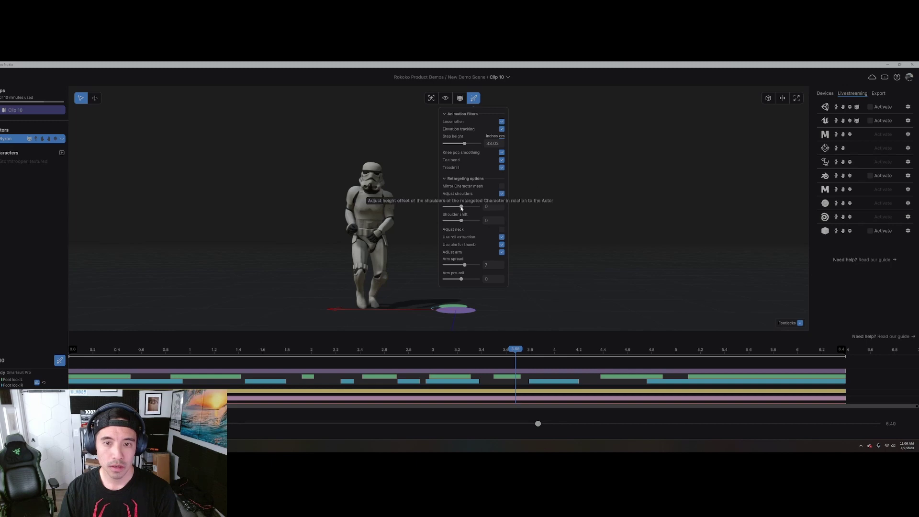
left_click_drag(461, 207, 465, 220)
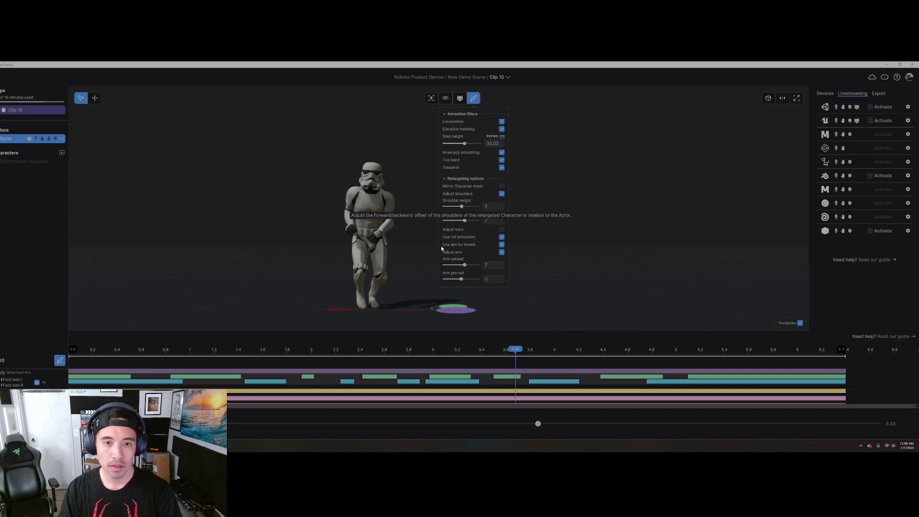
left_click(531, 352)
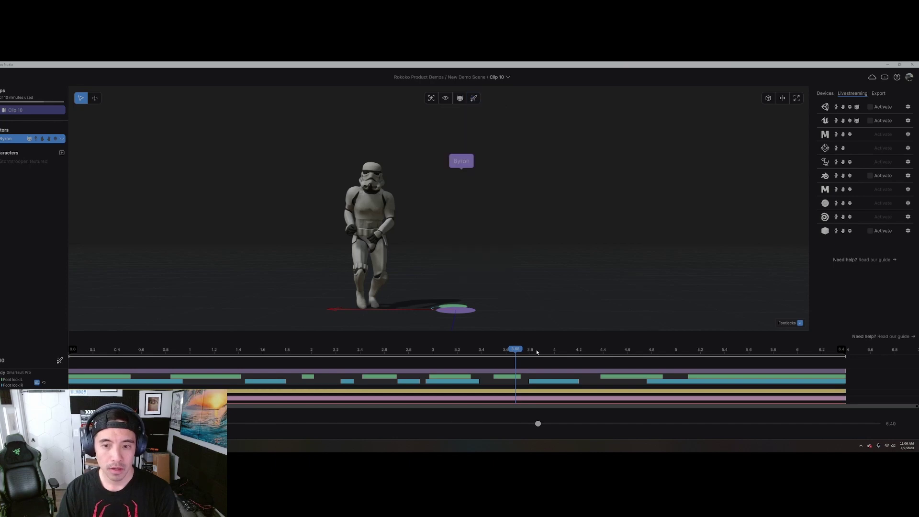
left_click_drag(530, 351, 359, 360)
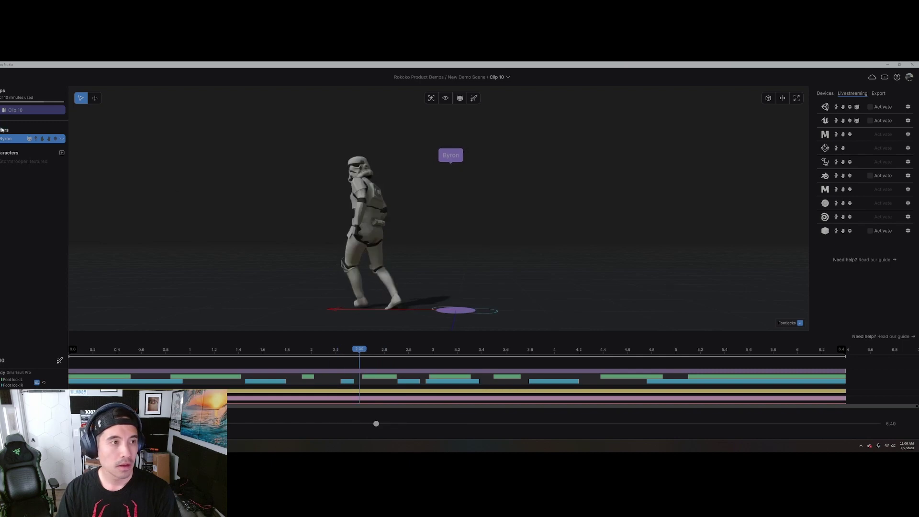
Step: Return to the scene, activate livestreaming to Unreal Engine, and open and play Clip 15
key("Escape")
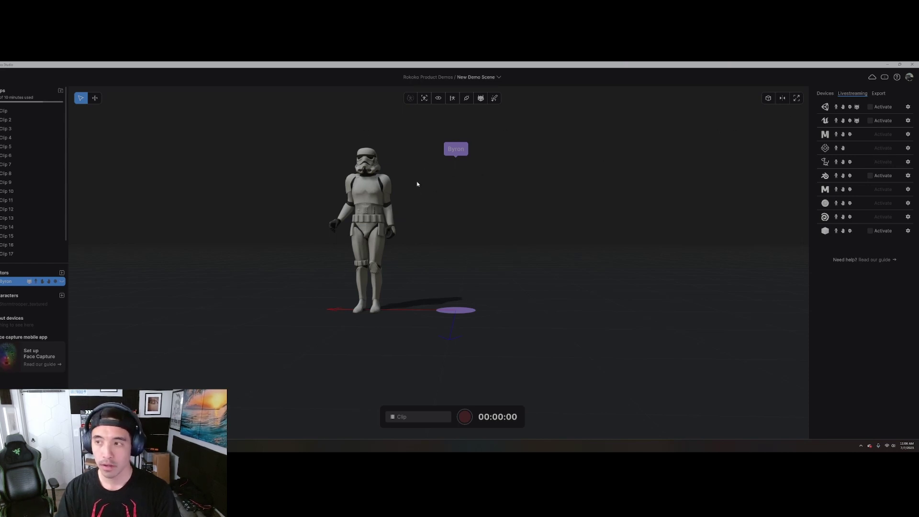
left_click(870, 120)
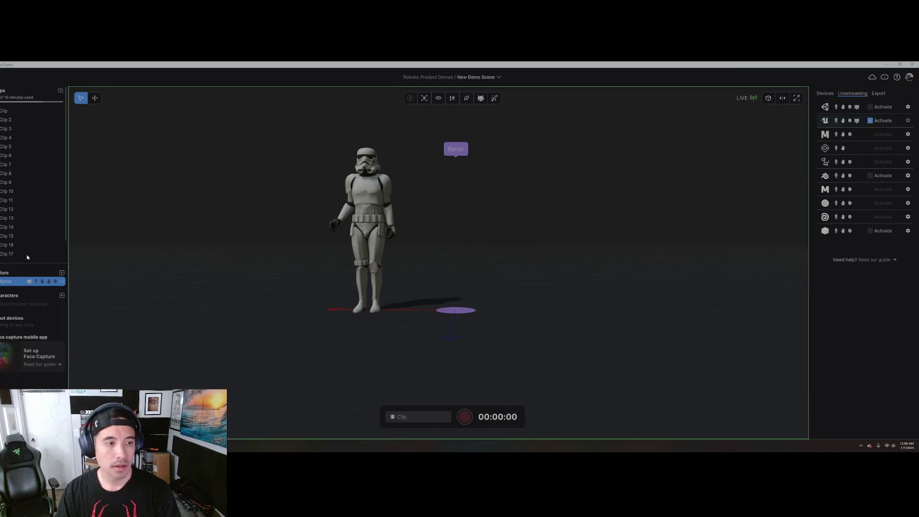
double_click(10, 237)
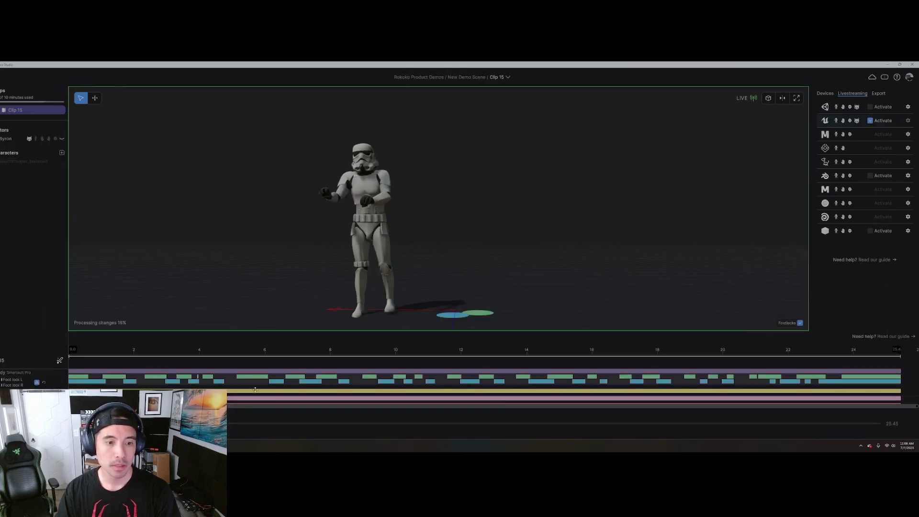
left_click_drag(217, 349, 151, 353)
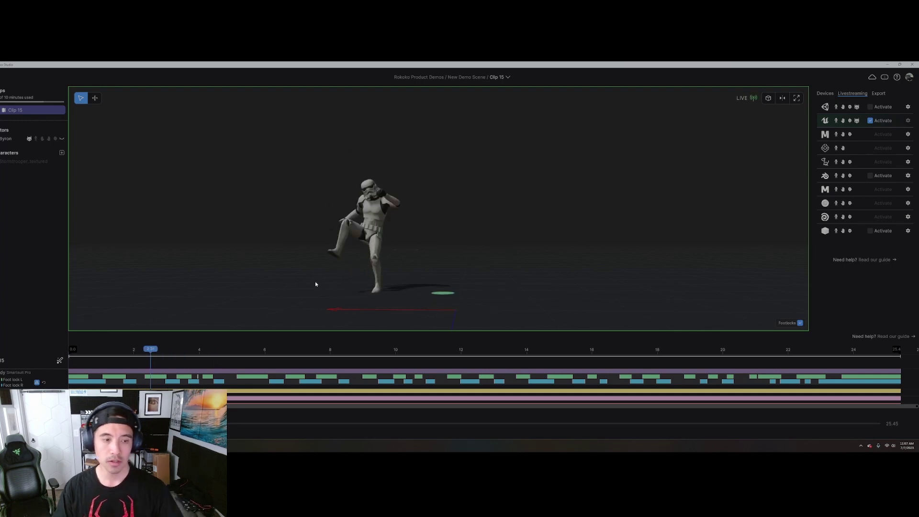
key("space")
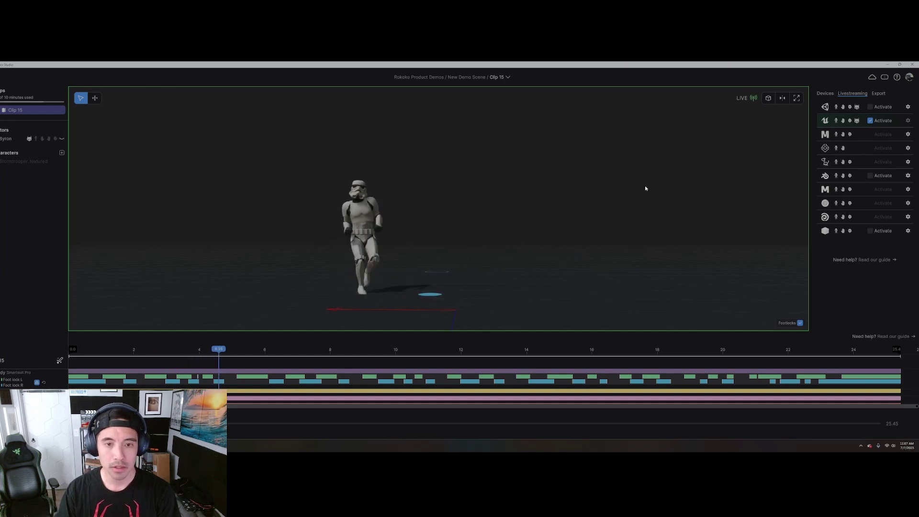
Step: Minimize Rokoko Studio and the browser to switch to the Unreal Editor with the RokokoDemo level
left_click(888, 65)
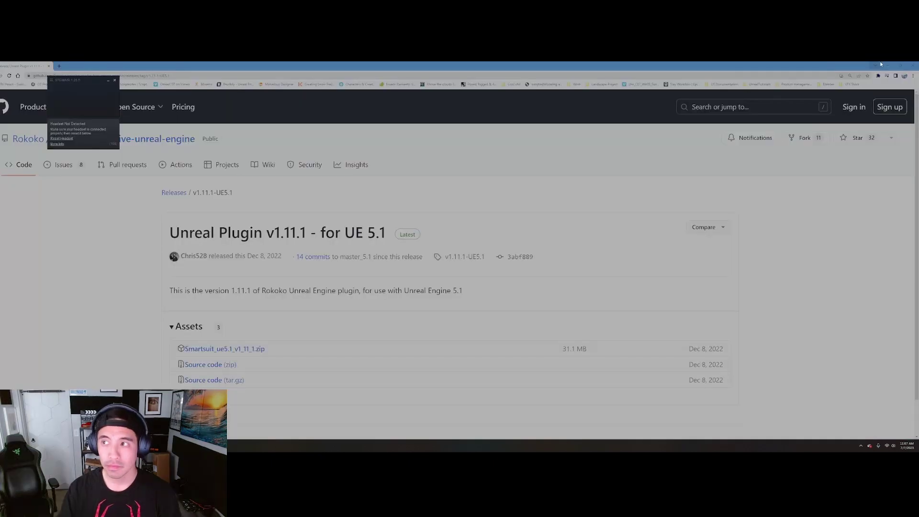
left_click(887, 65)
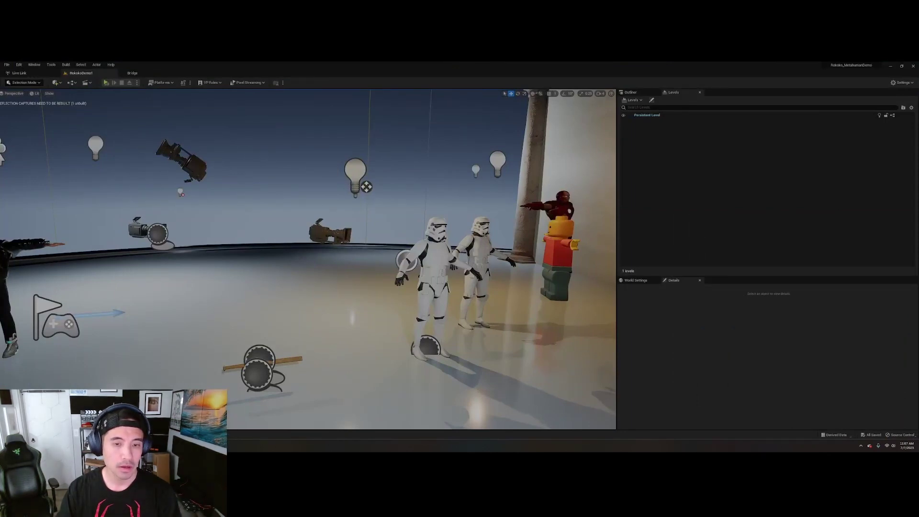
Step: Check the Rokoko Studio Live and Live Link plugins in the project's plugin list, and close the list
left_click(903, 83)
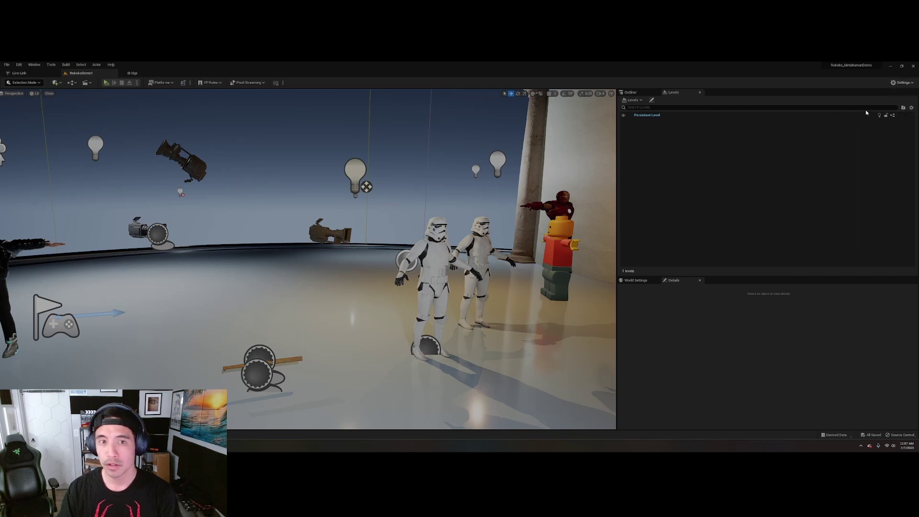
left_click(855, 114)
type("rokoko")
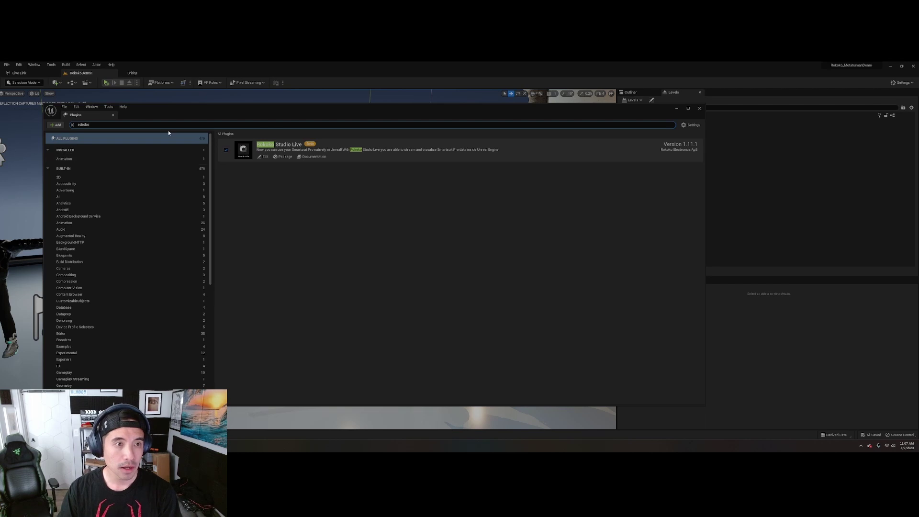
type("l")
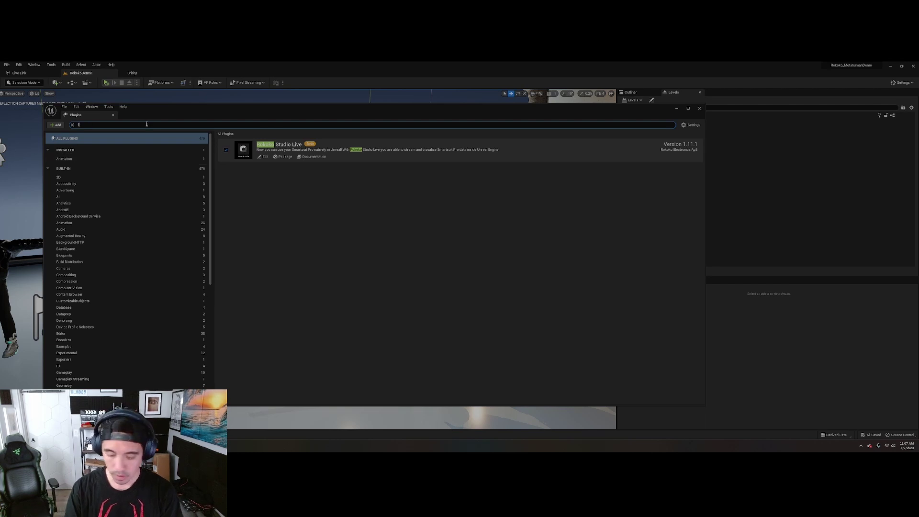
type("ive")
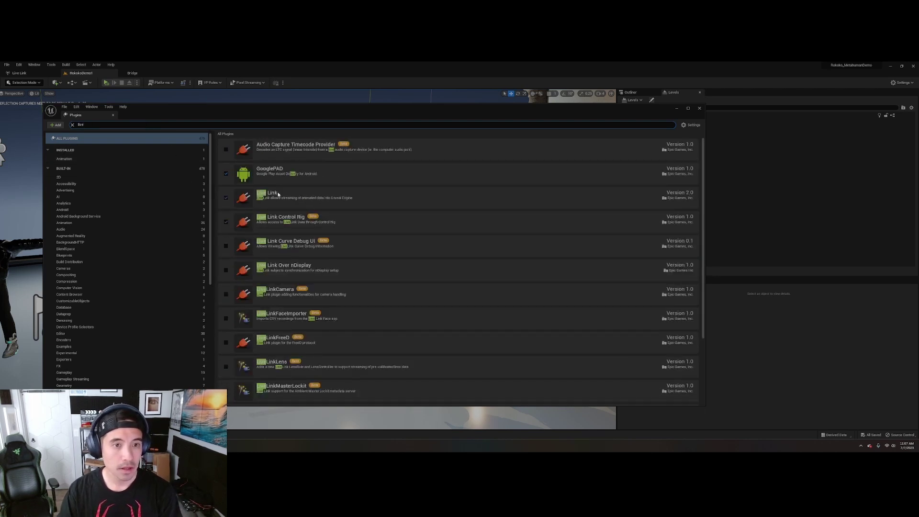
left_click(697, 110)
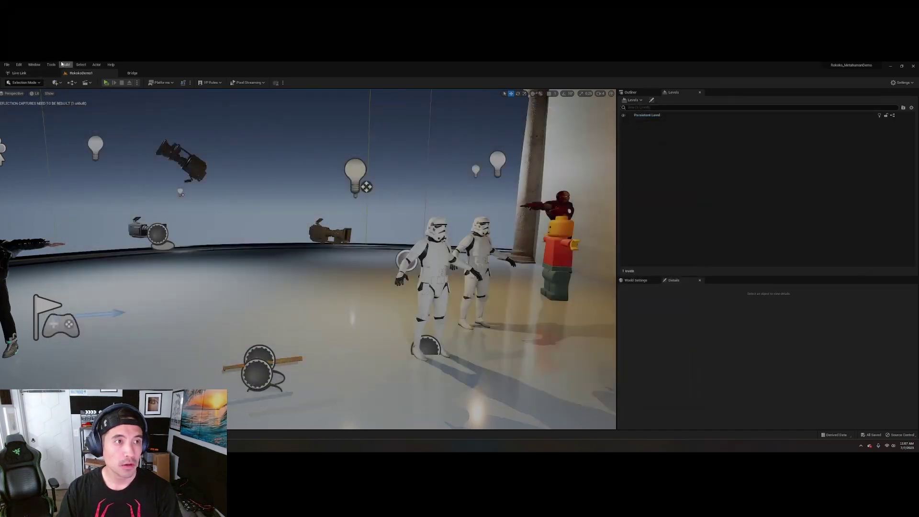
Step: Close the existing Live Link window and reopen it from the virtual production tools
left_click(31, 73)
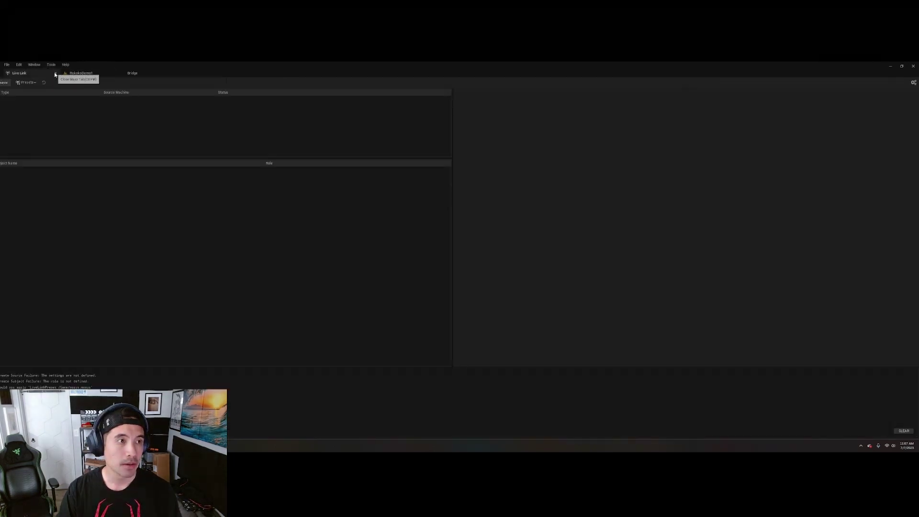
left_click(55, 73)
left_click(32, 65)
mouse_move(57, 119)
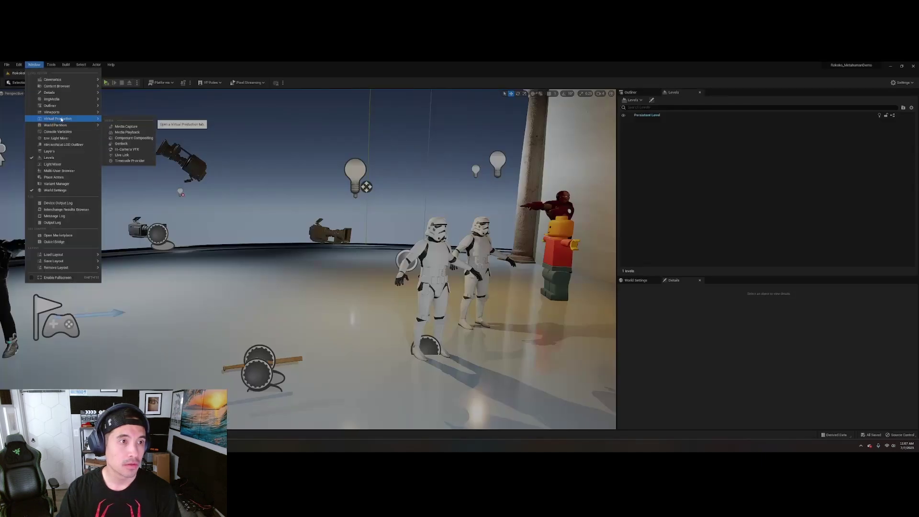
left_click(127, 156)
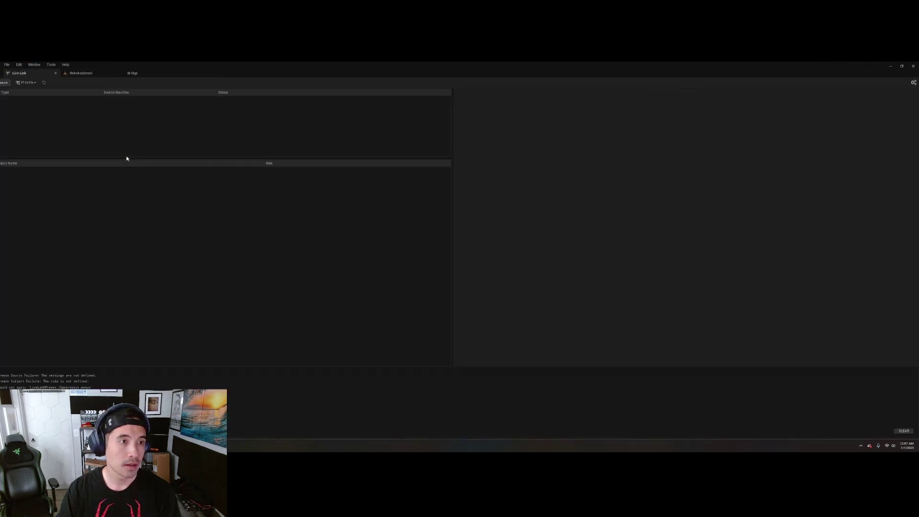
Step: Add the Studio source as a Rokoko Studio source in Live Link
left_click(1, 85)
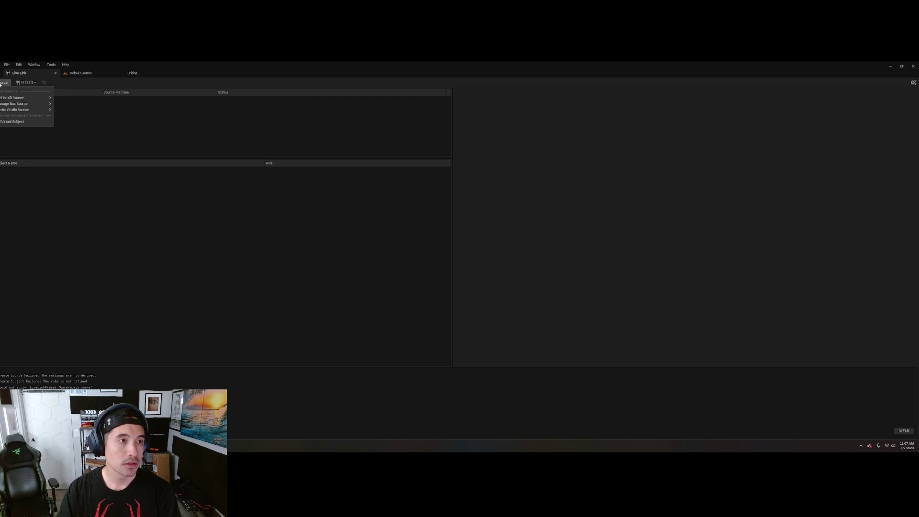
mouse_move(9, 110)
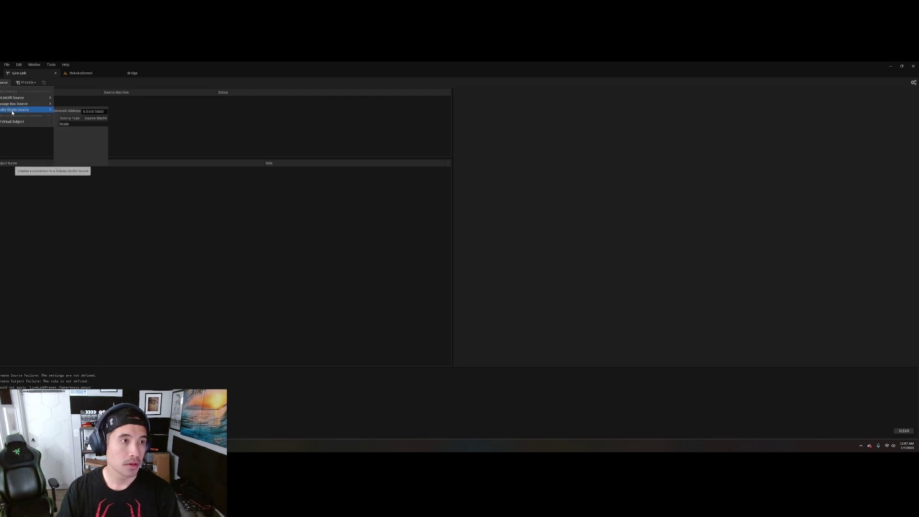
left_click(66, 125)
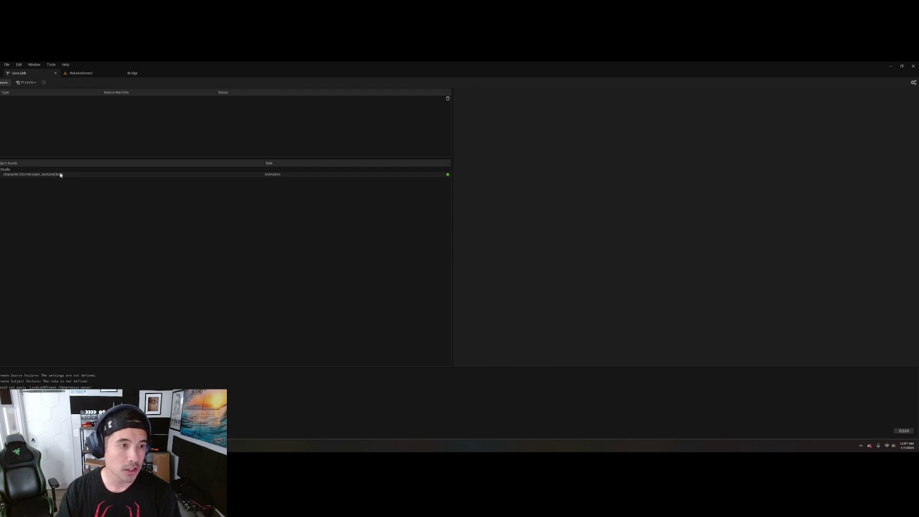
Step: Return to the RokokoDemo level, view the streamed stormtrooper's motion, and face the open floor near the baseball bat
left_click(93, 73)
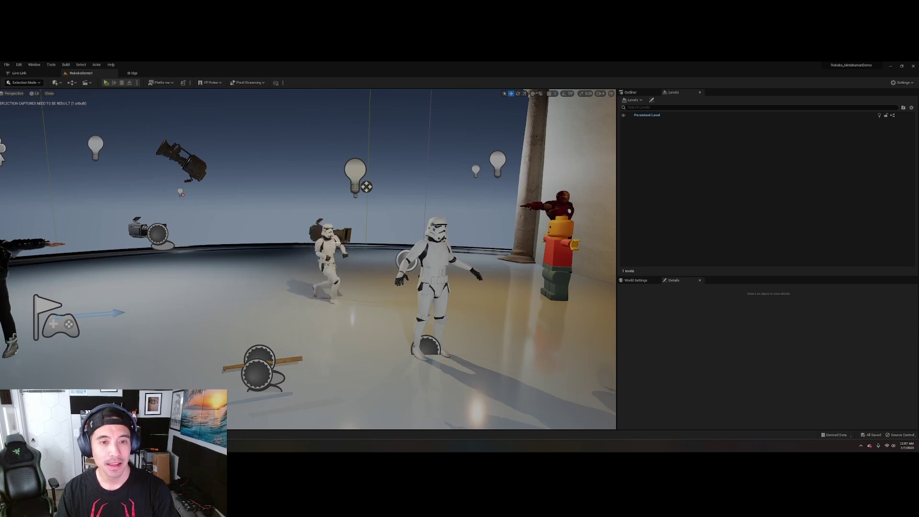
key("w")
right_click_drag(334, 243, 407, 243)
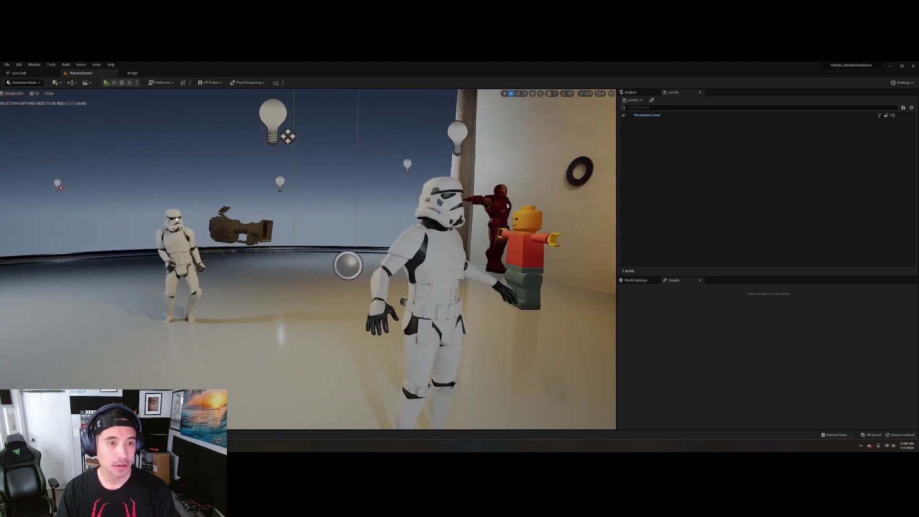
right_click_drag(198, 247, 374, 266)
key("w")
key("d")
key("w")
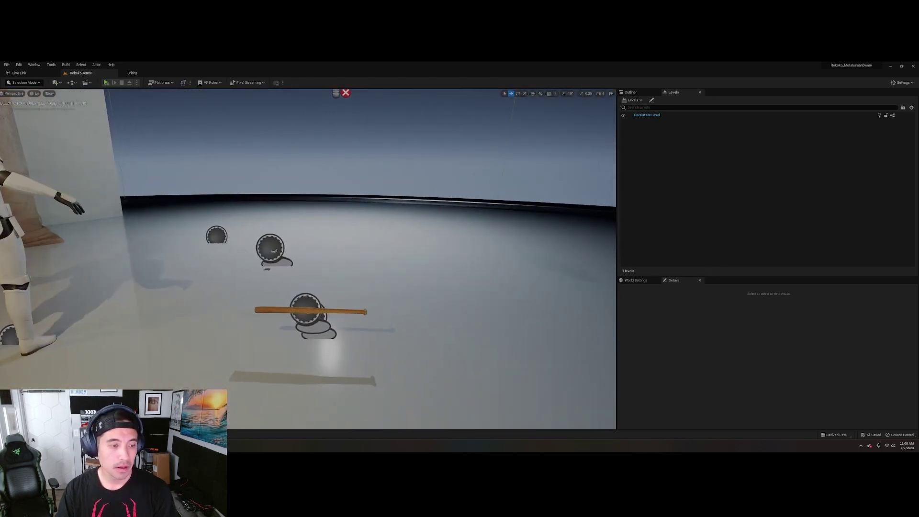
Step: Create an Animation Blueprint named ABP_Tutorial from the StormTrooper skeletal mesh in the Characters/StormTrooper folder
key("ctrl+space")
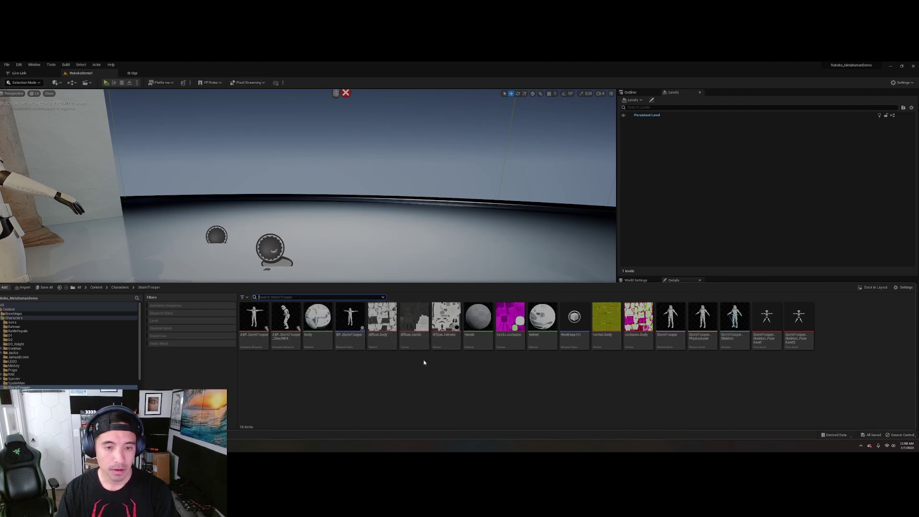
left_click(670, 332)
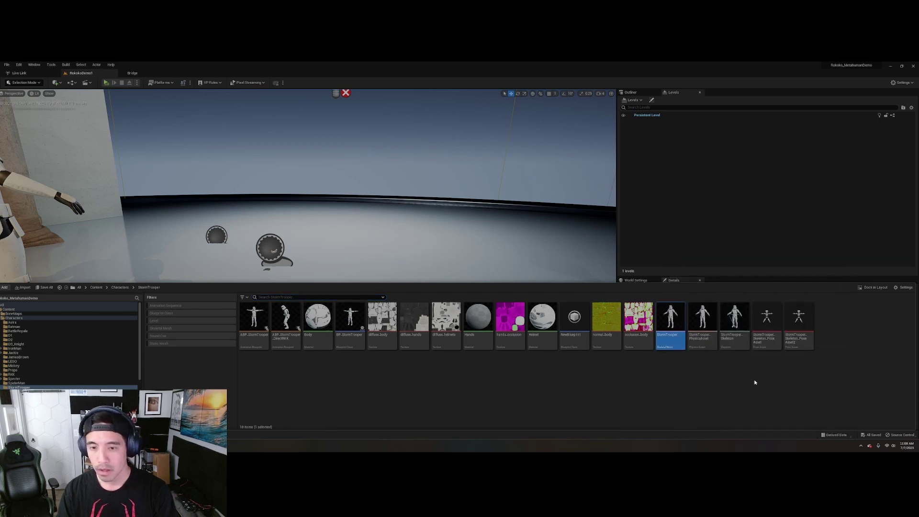
right_click(671, 324)
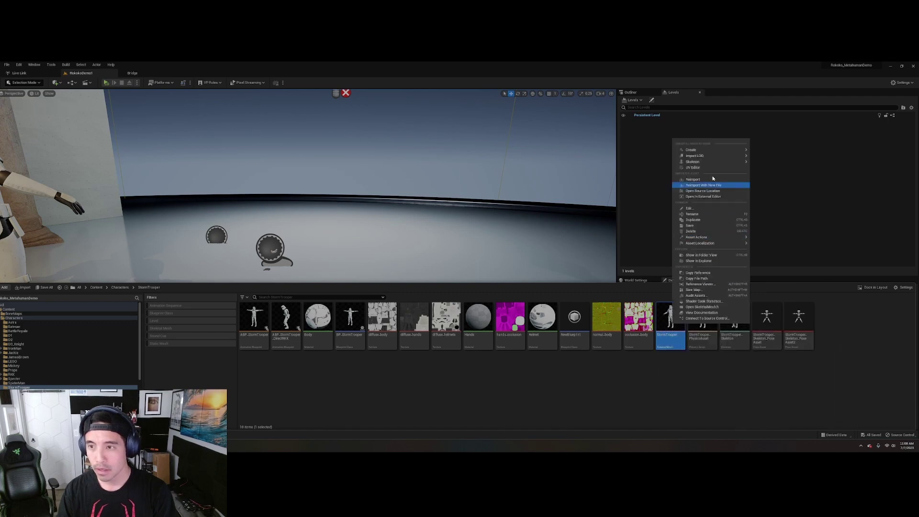
mouse_move(717, 151)
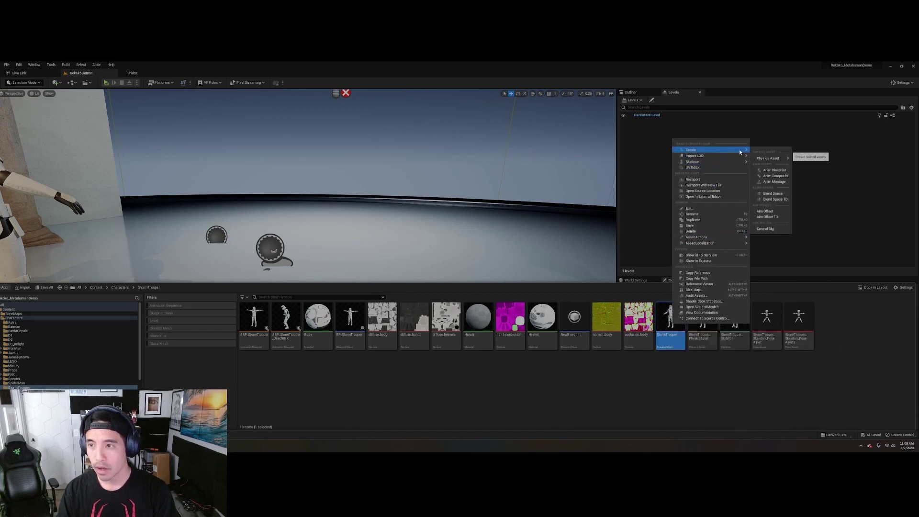
left_click(774, 170)
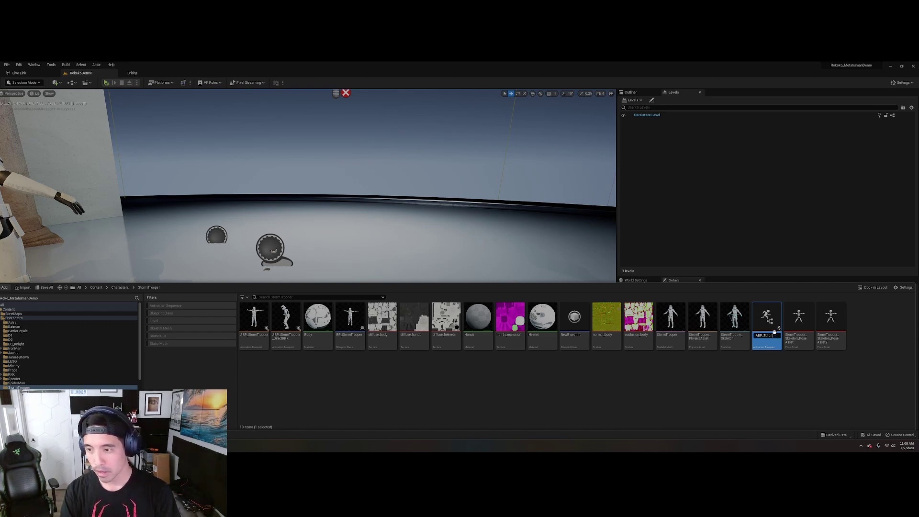
type("Tutorial")
key("Return")
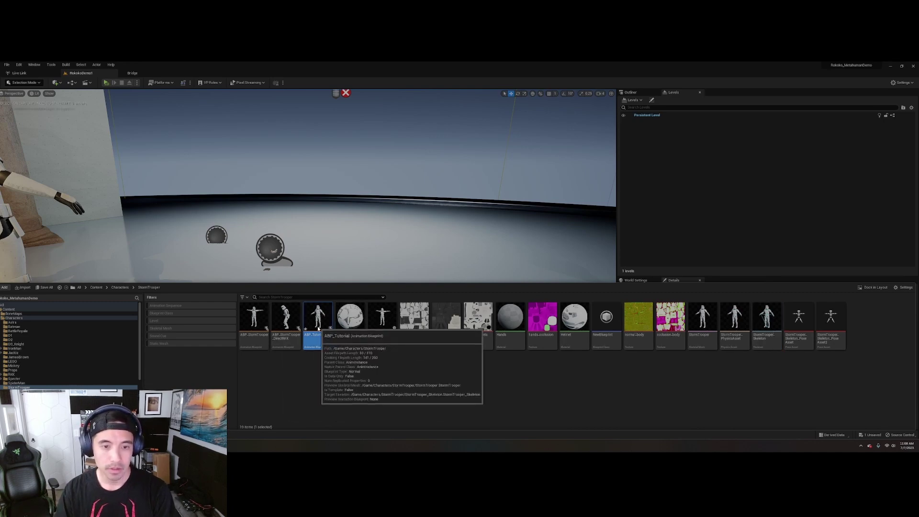
Step: Open ABP_Tutorial and add a Live Link Pose node to its AnimGraph
double_click(316, 318)
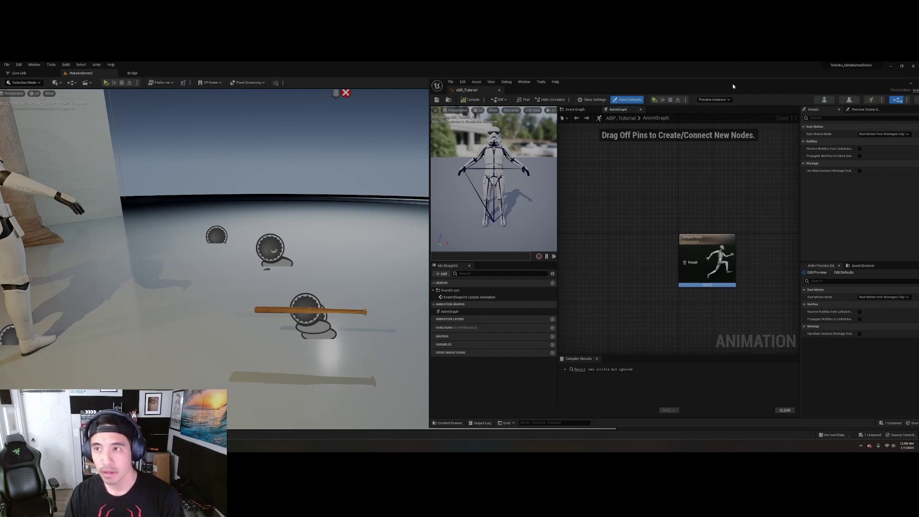
left_click_drag(732, 88, 499, 113)
left_click_drag(707, 207, 824, 207)
right_click(418, 239)
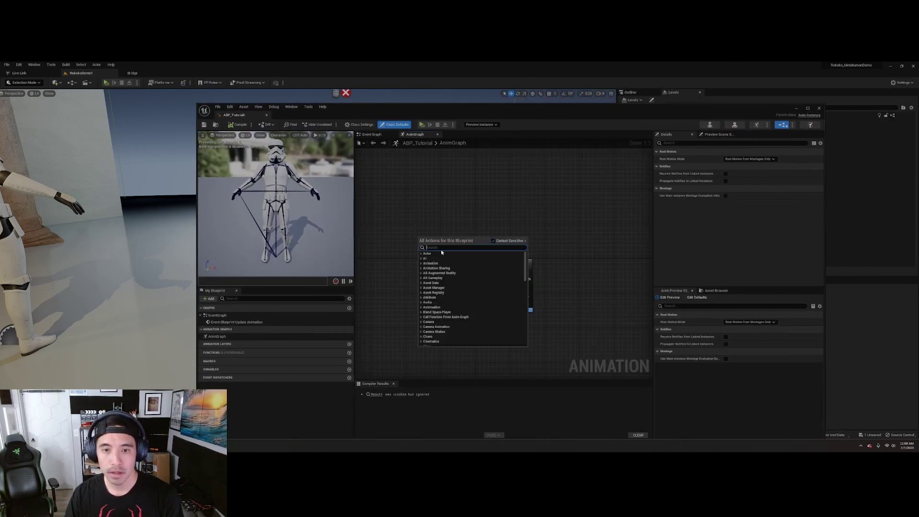
type("live")
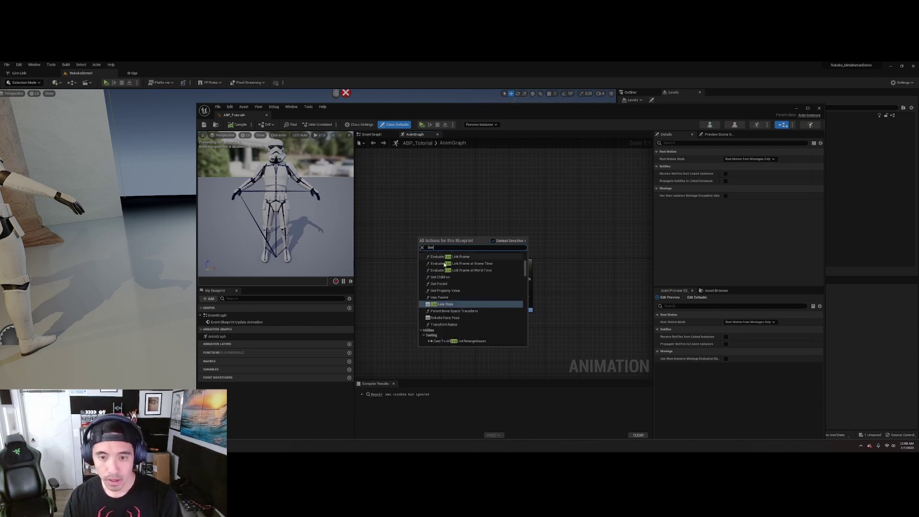
left_click(447, 305)
Step: Connect Live Link Pose to Output Pose, set its subject to the streamed stormtrooper character, compile, and close the blueprint
left_click_drag(495, 262, 525, 236)
left_click_drag(468, 245, 511, 262)
left_click(445, 258)
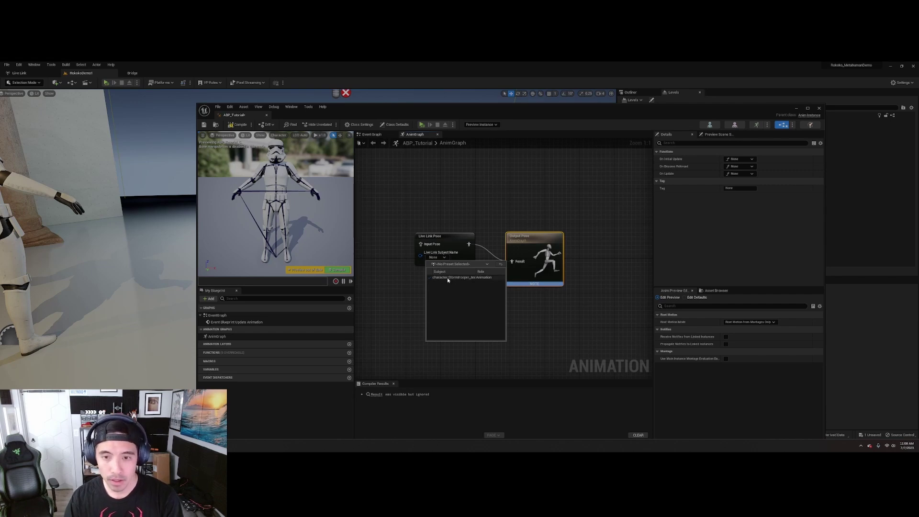
left_click(450, 278)
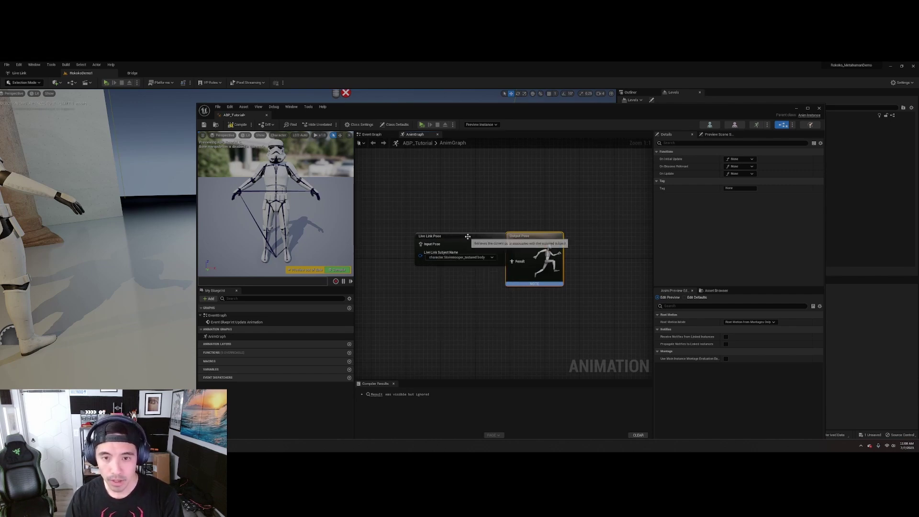
left_click_drag(471, 238, 444, 247)
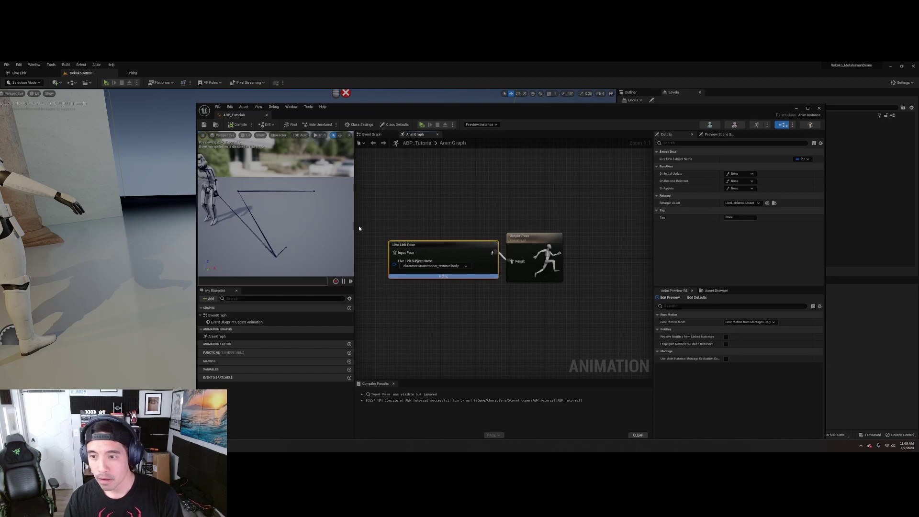
mouse_move(281, 202)
right_mouse_down()
mouse_move(253, 200)
mouse_move(281, 202)
right_mouse_up()
left_click(266, 115)
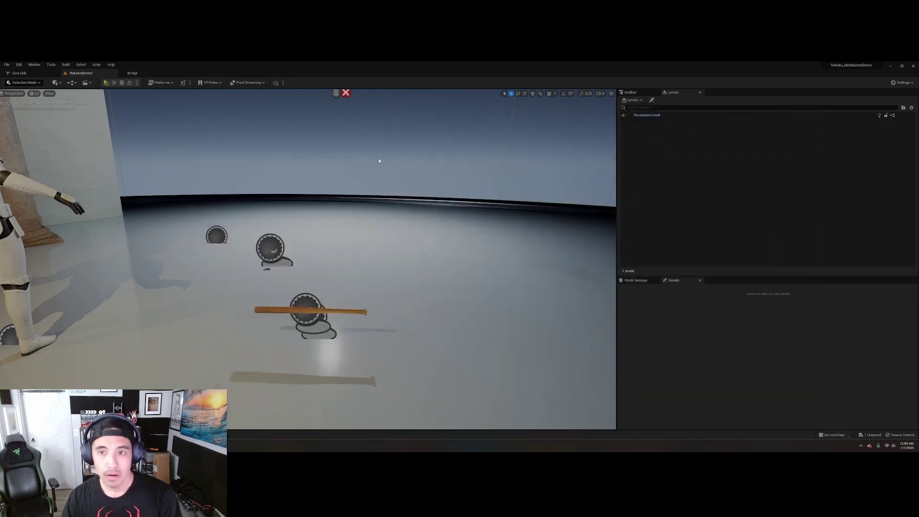
Step: Create a Blueprint Class with Actor as parent in the StormTrooper folder and name it Tutorial
key("ctrl+space")
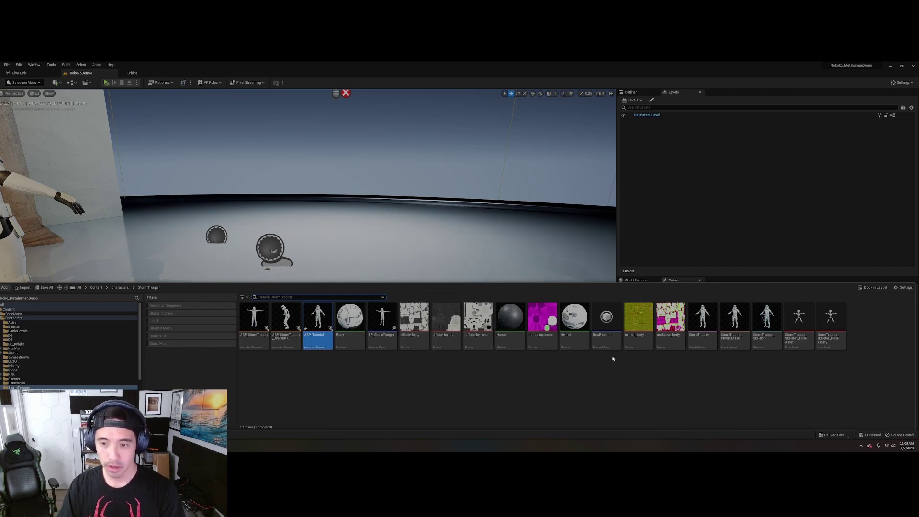
right_click(544, 374)
left_click(590, 193)
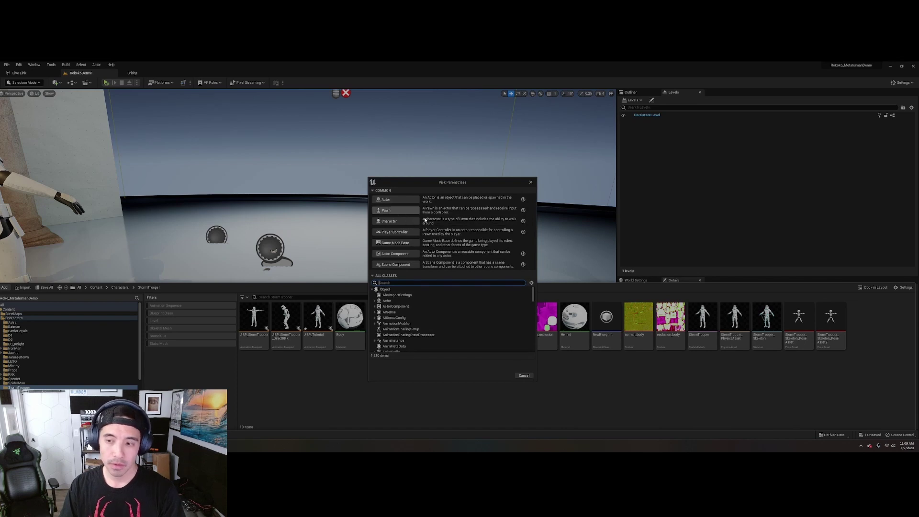
left_click(386, 200)
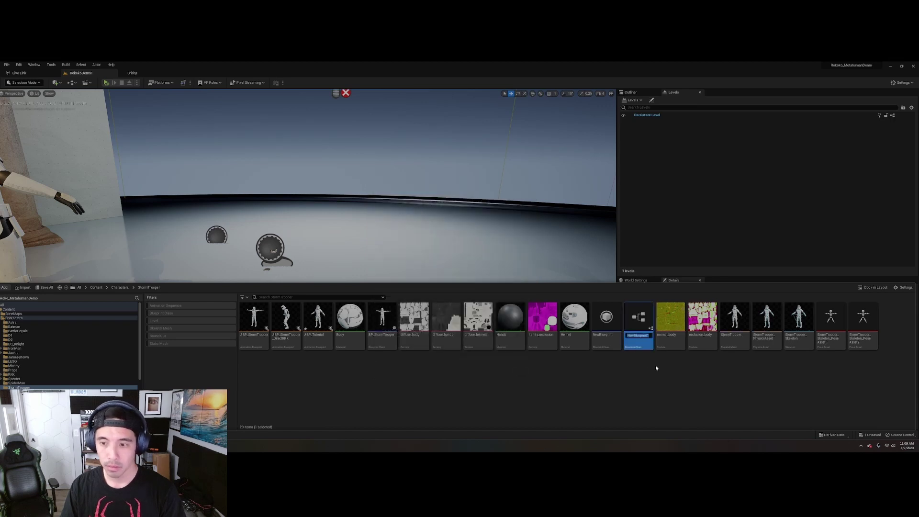
type("Tutori")
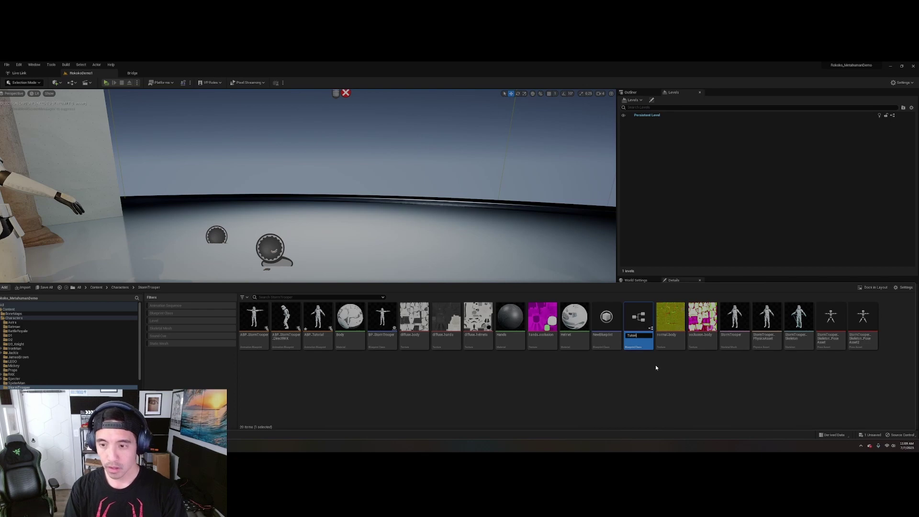
type("al")
key("Return")
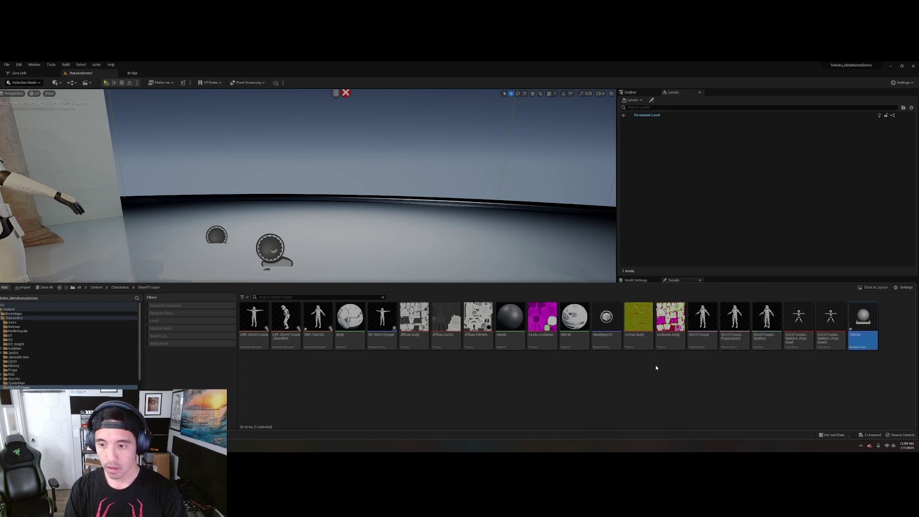
Step: Open the Tutorial blueprint and add a Skeletal Mesh component under its scene root
double_click(857, 329)
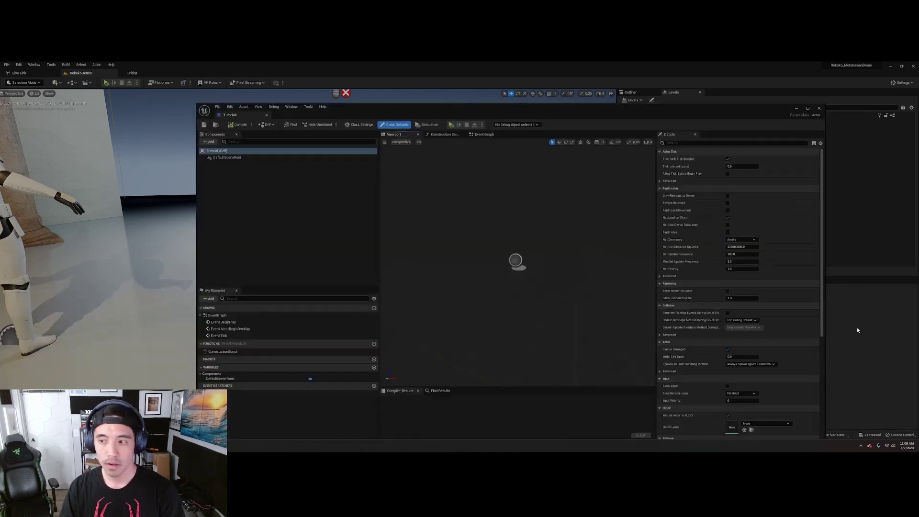
left_click(209, 142)
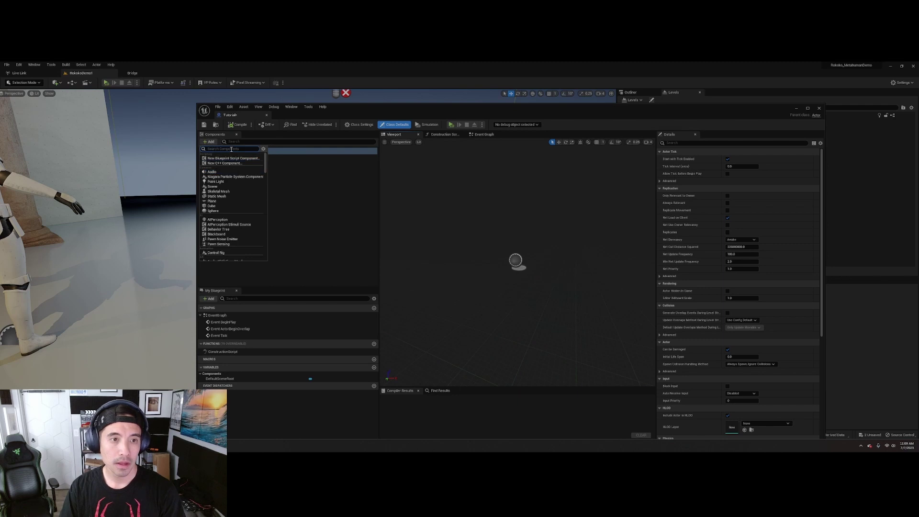
type("skel")
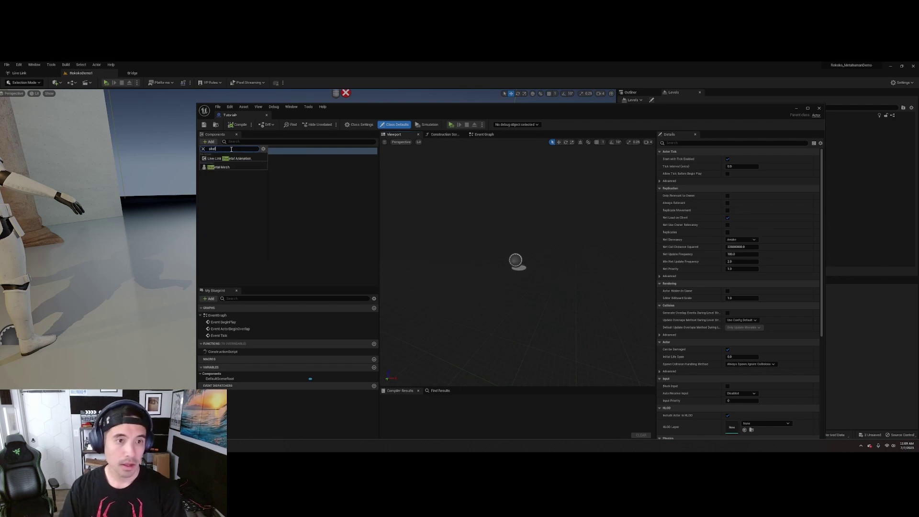
left_click(224, 167)
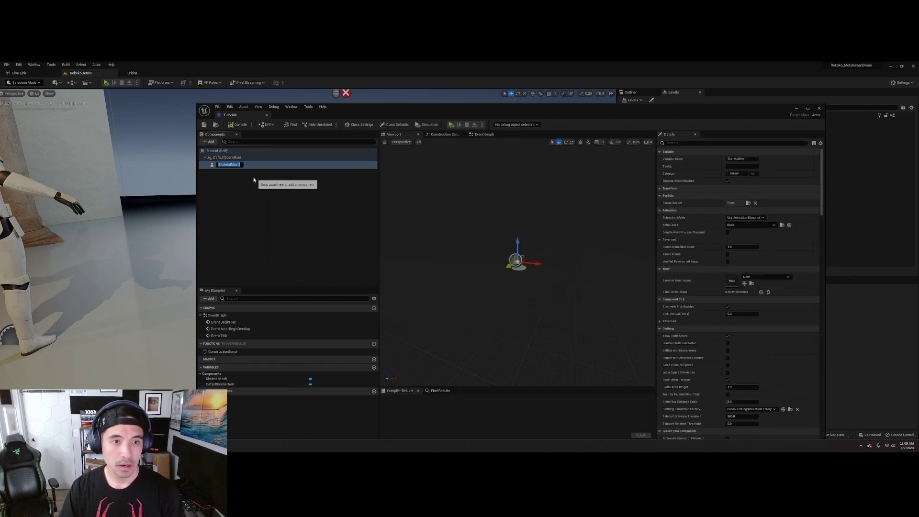
left_click(259, 177)
right_click(235, 164)
key("Escape")
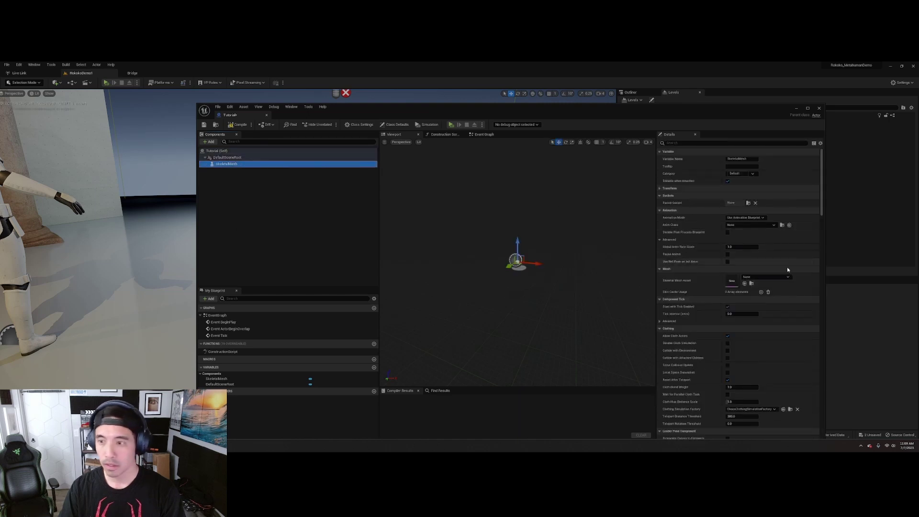
Step: Assign the StormTrooper mesh to the Skeletal Mesh component and compile the blueprint
left_click(766, 277)
type("storm")
left_click(763, 334)
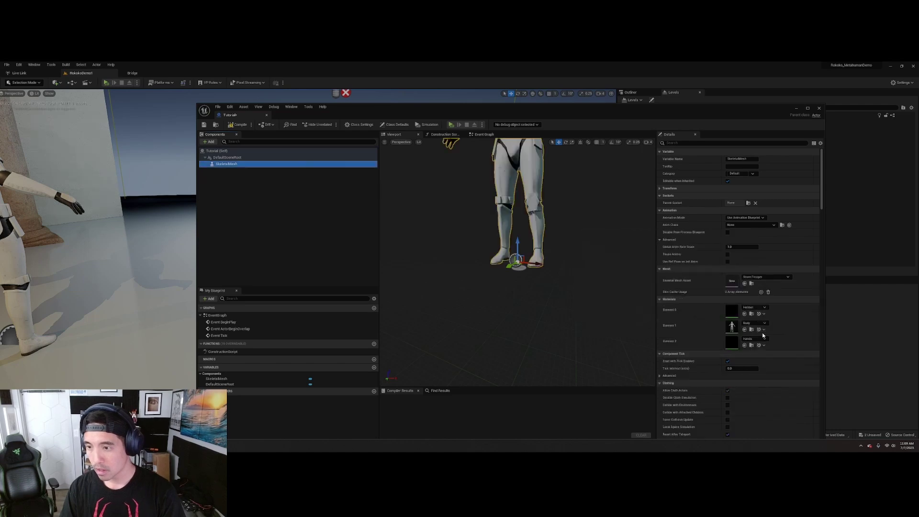
key("f")
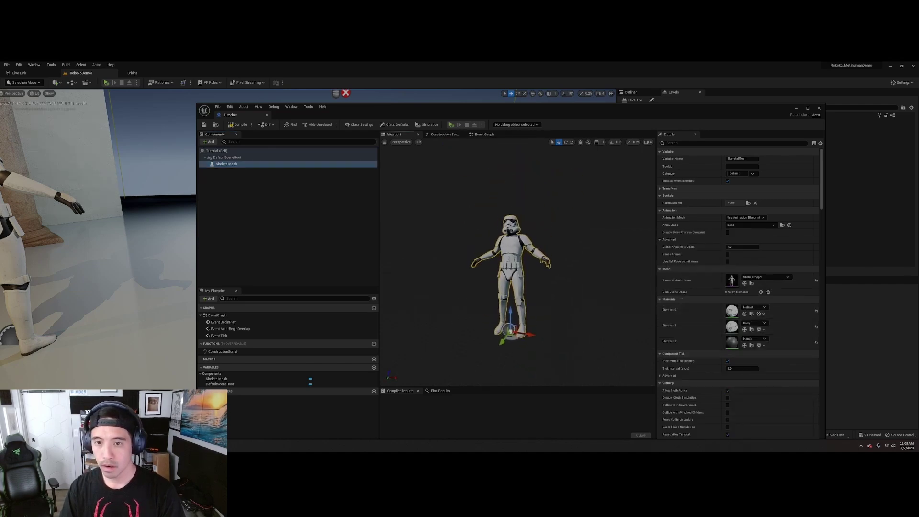
scroll(602, 285, "up", 3)
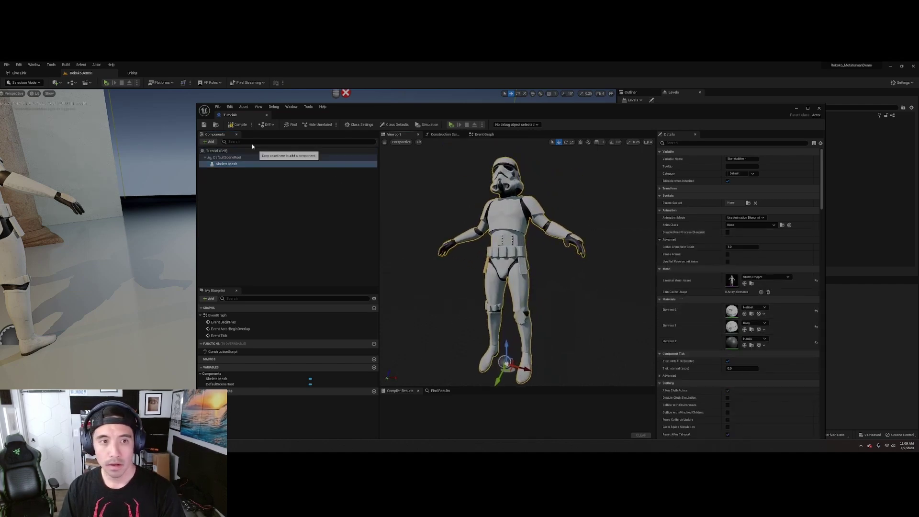
left_click(239, 124)
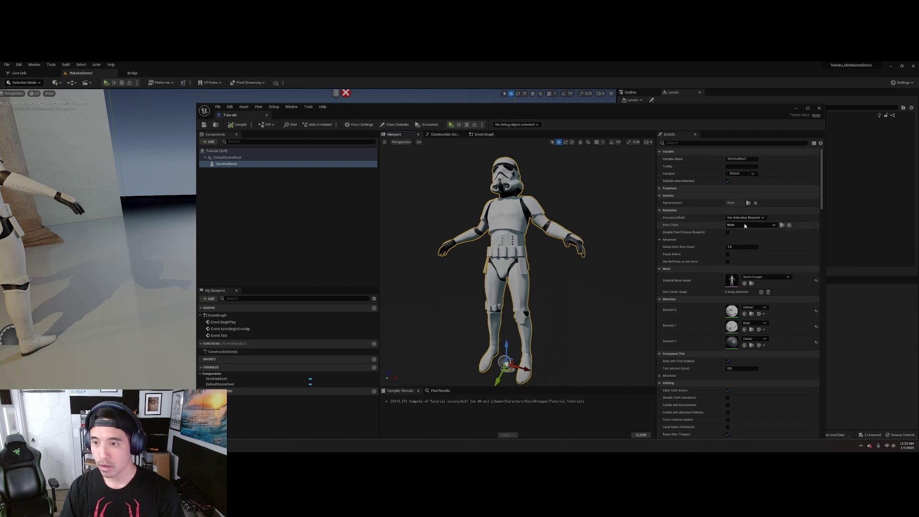
Step: Set the component's Anim Class to ABP_Tutorial, compile, and close the Tutorial blueprint
left_click(773, 226)
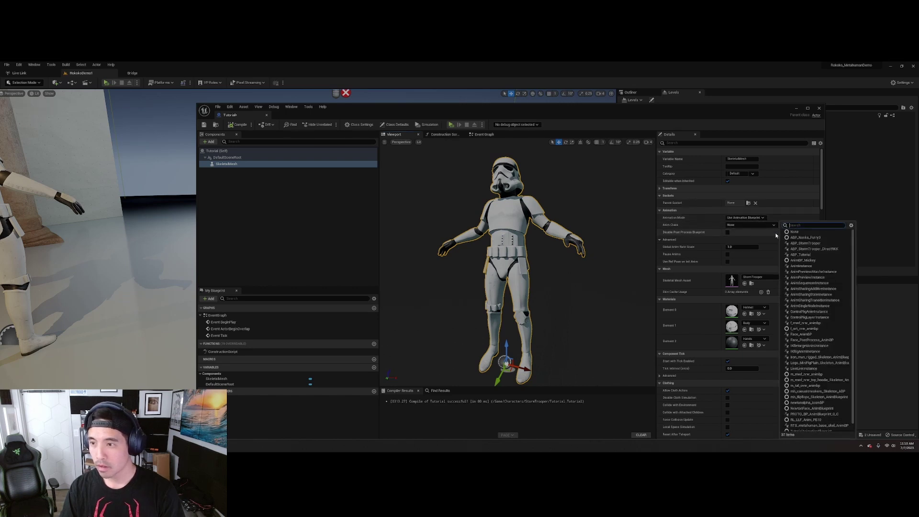
left_click(803, 255)
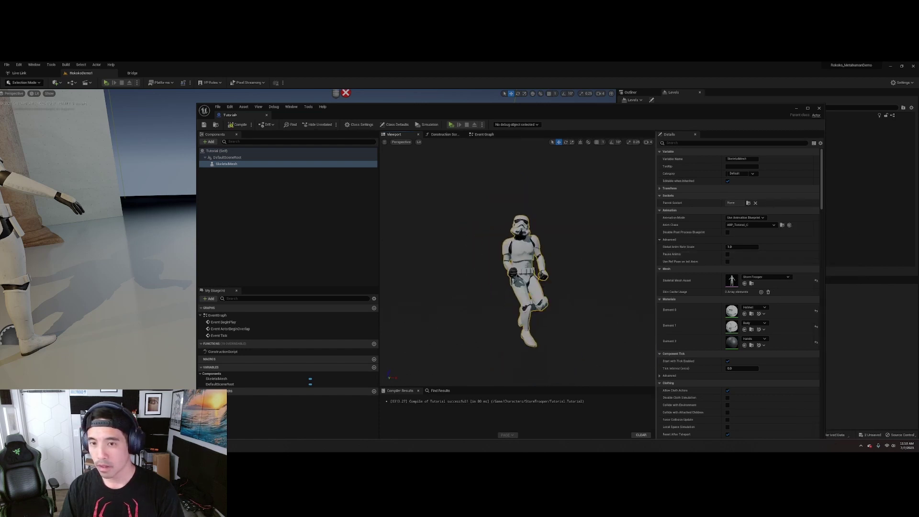
left_click(238, 124)
left_click(267, 116)
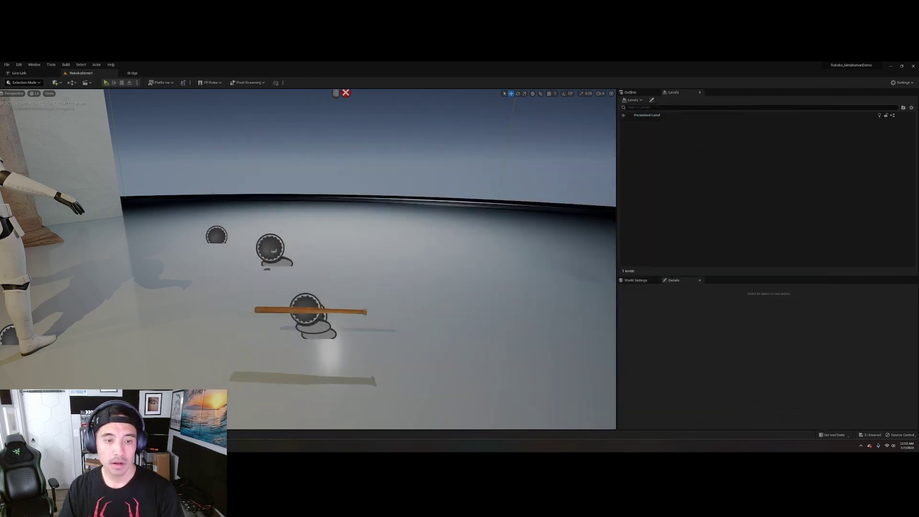
Step: Place the Tutorial blueprint from the StormTrooper folder on the floor of the level near the baseball bat
key("ctrl+space")
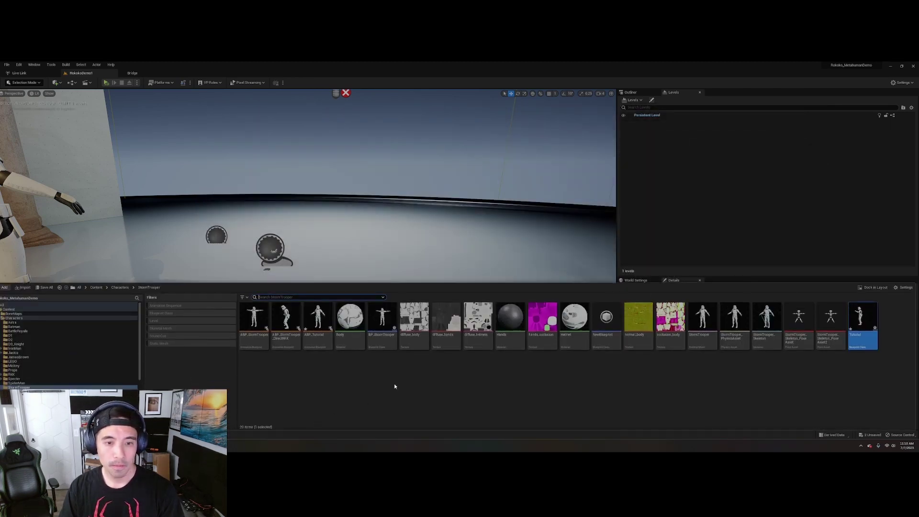
left_click_drag(862, 329, 257, 264)
left_click(257, 264)
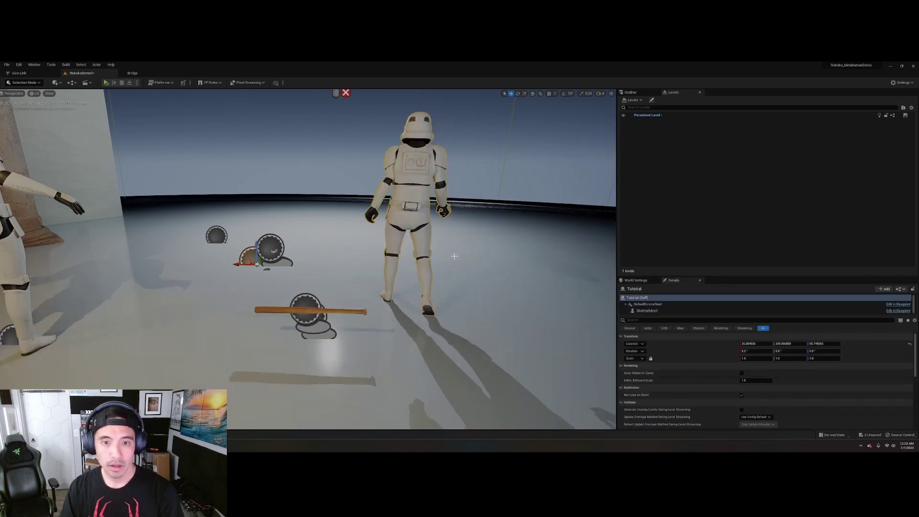
right_click_drag(454, 256, 258, 258)
right_click_drag(330, 254, 435, 233)
Step: Start the level simulation and inspect the placed stormtrooper's streamed motion from several angles
left_click(106, 82)
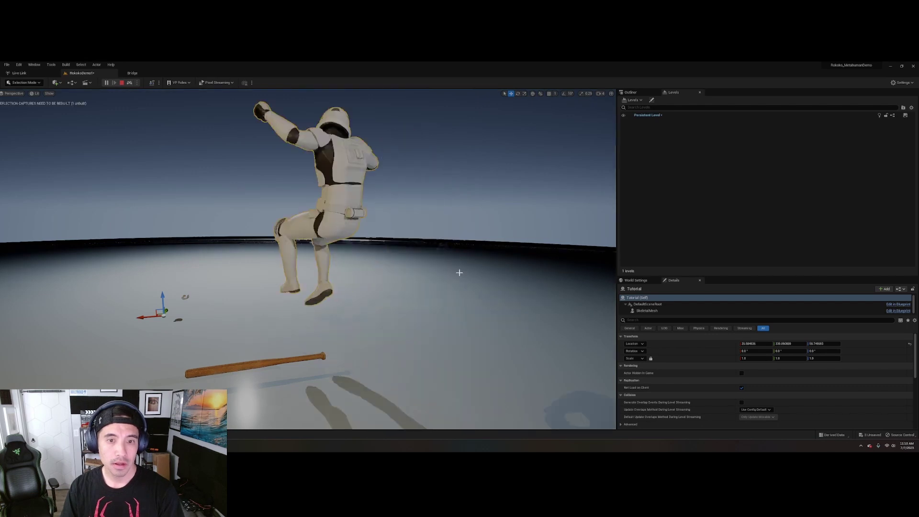
left_click_drag(448, 275, 519, 231)
right_click_drag(519, 230, 454, 237)
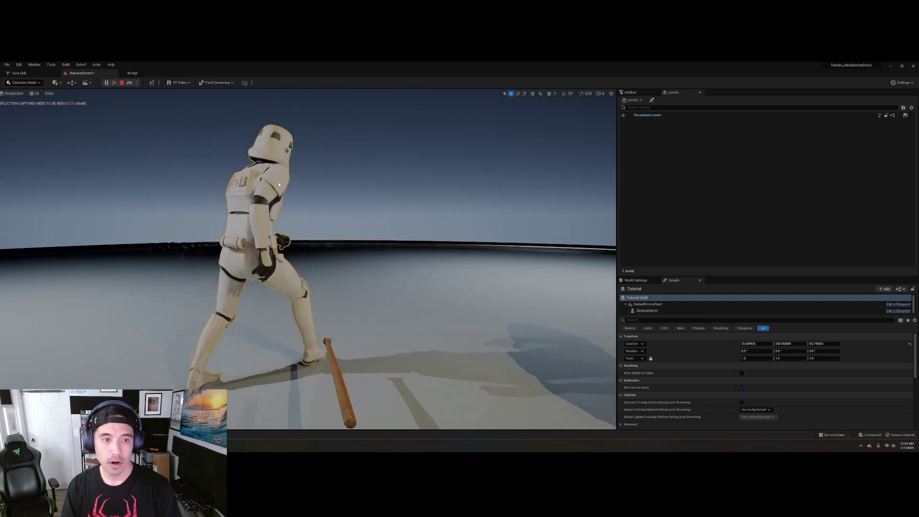
right_click_drag(360, 220, 423, 249)
key("e")
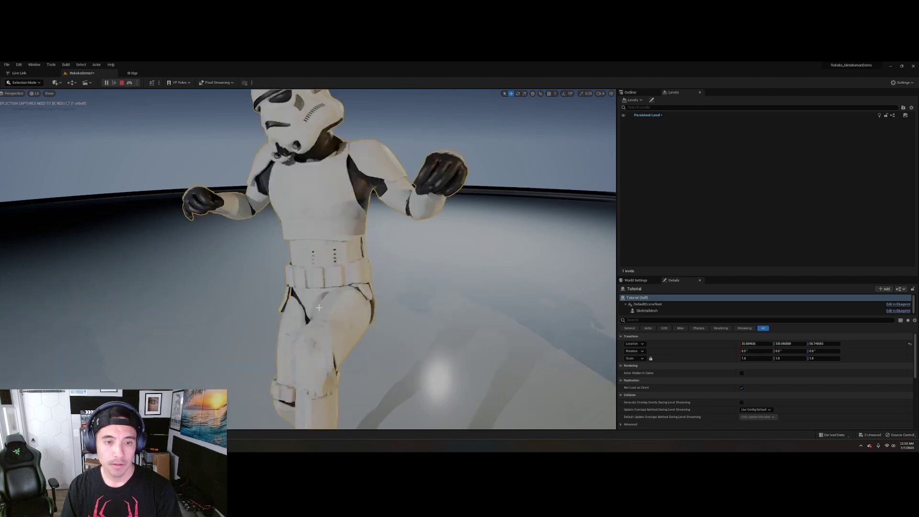
right_click_drag(239, 288, 216, 326)
right_click_drag(314, 307, 314, 307)
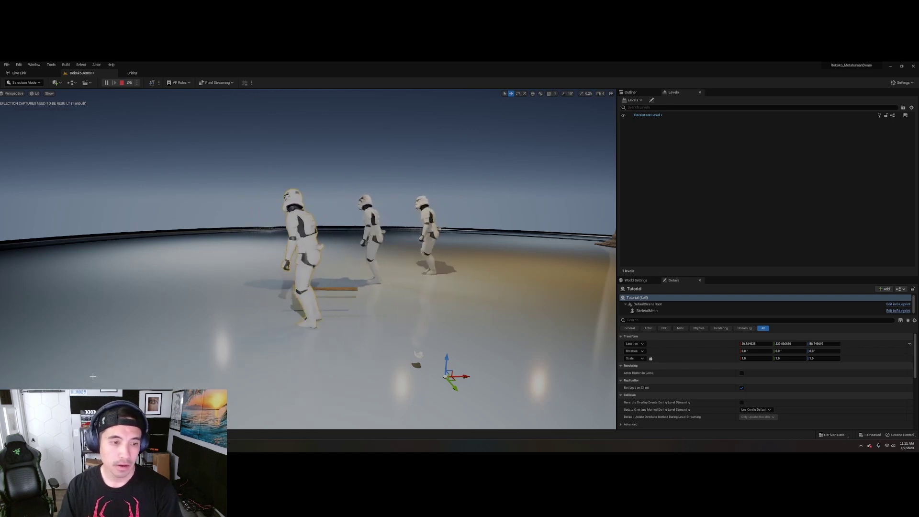
Step: Open the Take Recorder from the cinematics tools
key("ctrl+space")
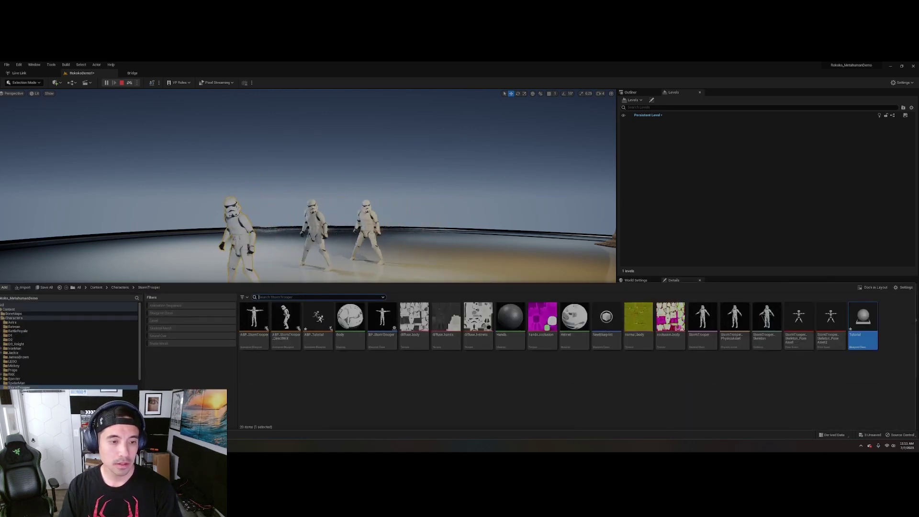
left_click(36, 66)
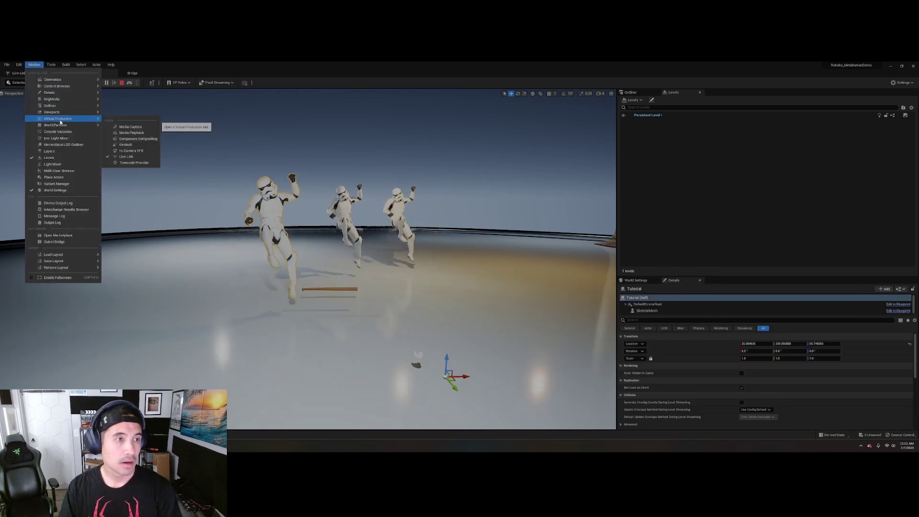
mouse_move(62, 112)
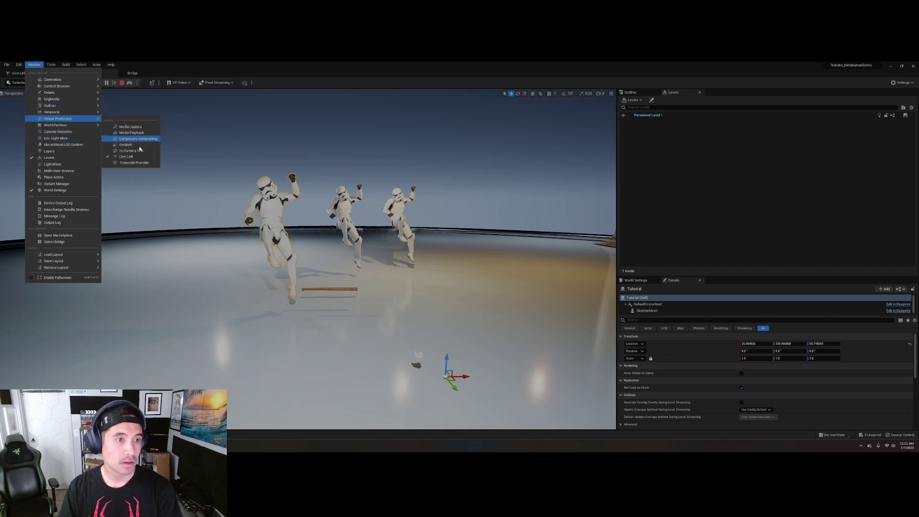
mouse_move(75, 84)
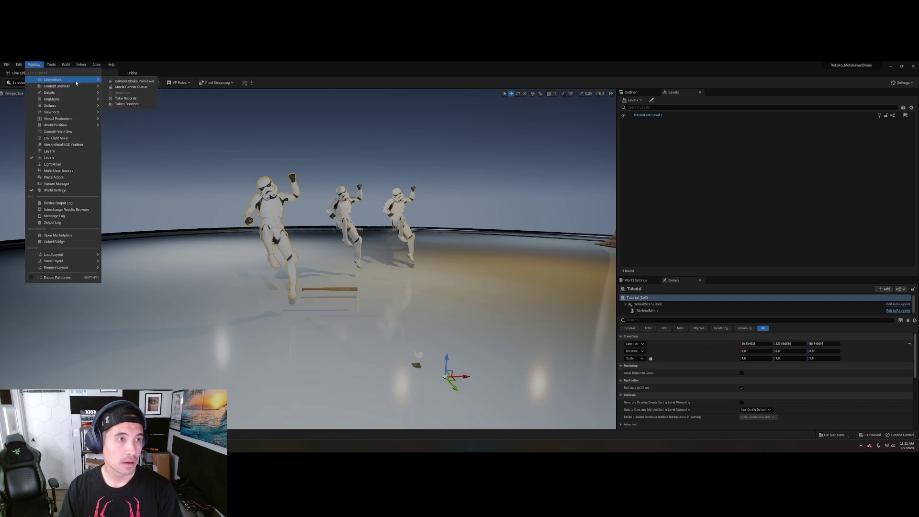
left_click(130, 99)
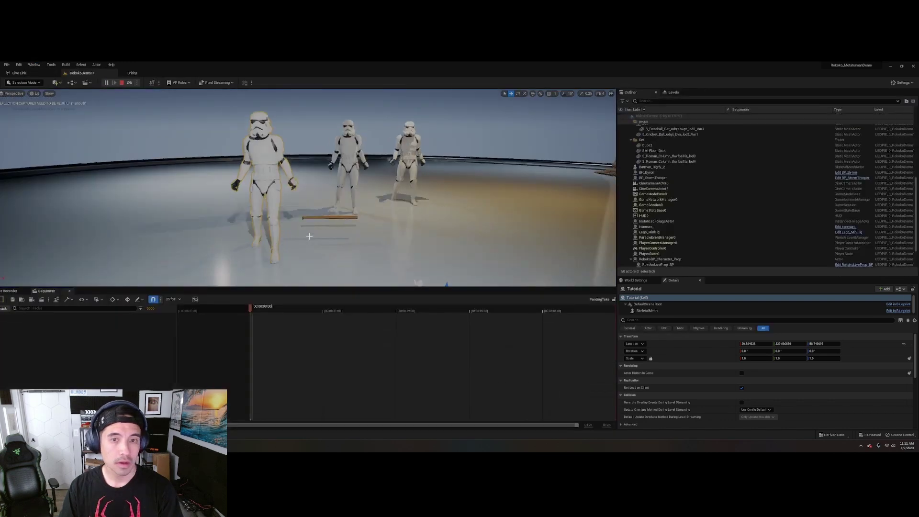
Step: Add the Tutorial, BP_StormTrooper and StormTrooper actors as sources in the Take Recorder
scroll(644, 235, "down", 2)
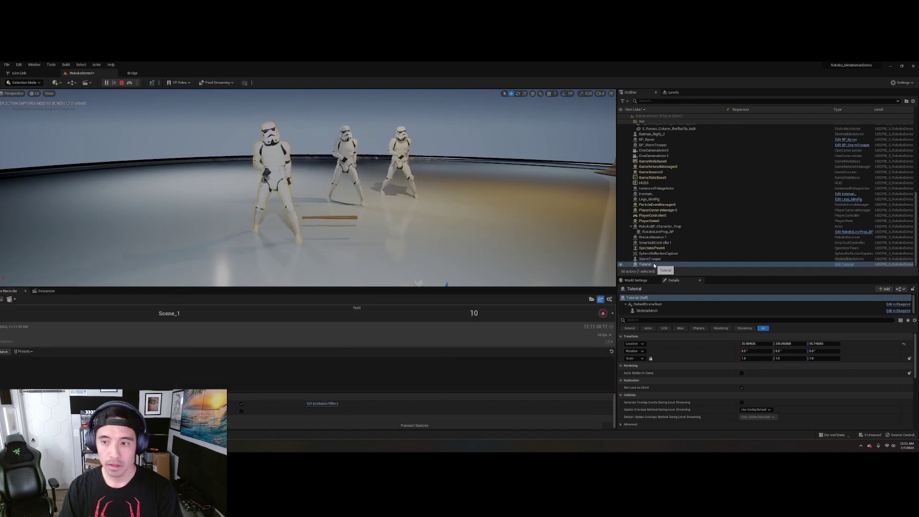
left_click_drag(654, 265, 184, 356)
left_click_drag(70, 366, 75, 368)
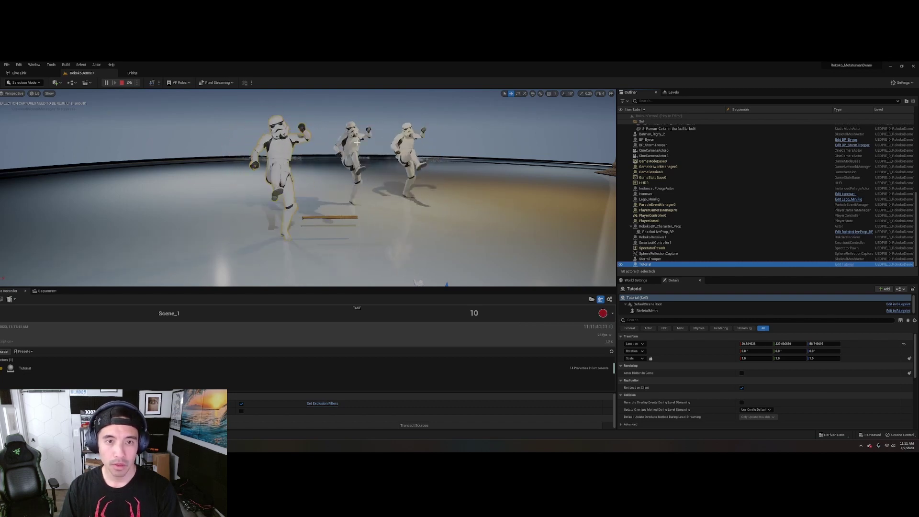
left_click(362, 145)
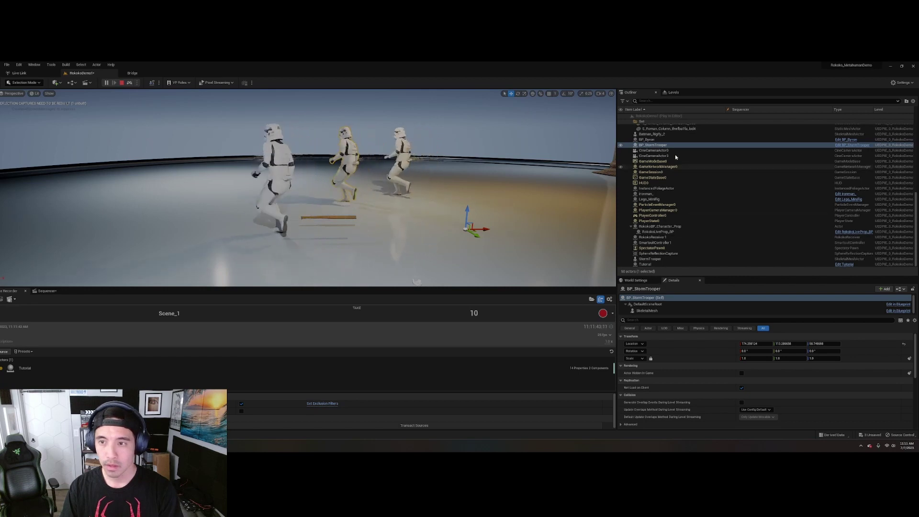
left_click_drag(664, 146, 123, 331)
left_click_drag(55, 373, 56, 374)
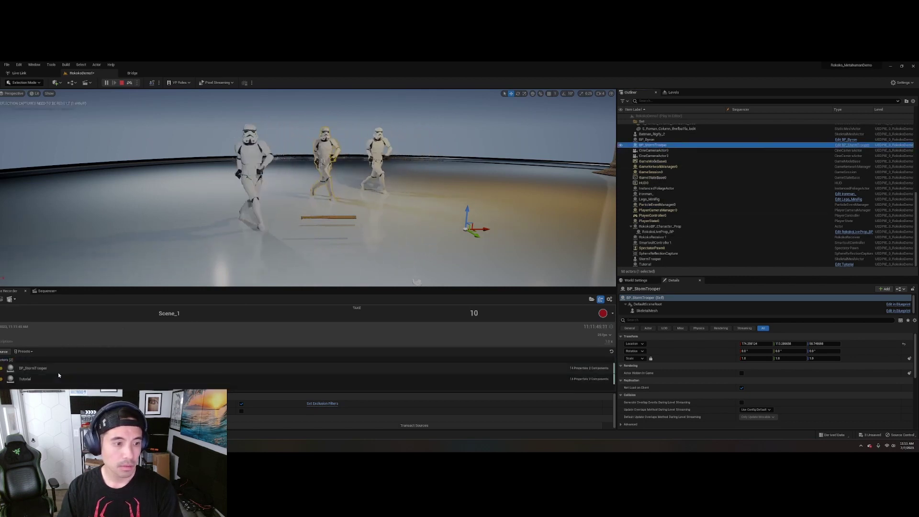
left_click(654, 260)
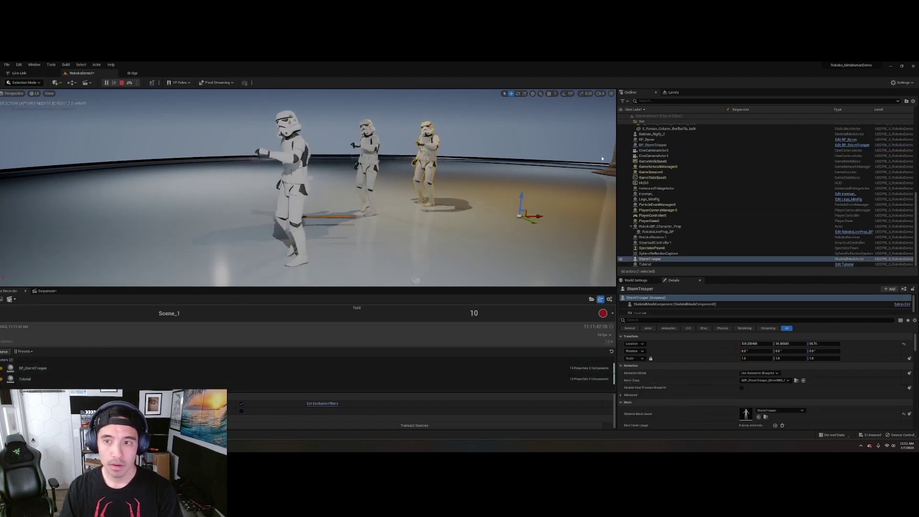
left_click_drag(656, 261, 201, 375)
left_click_drag(306, 373, 307, 373)
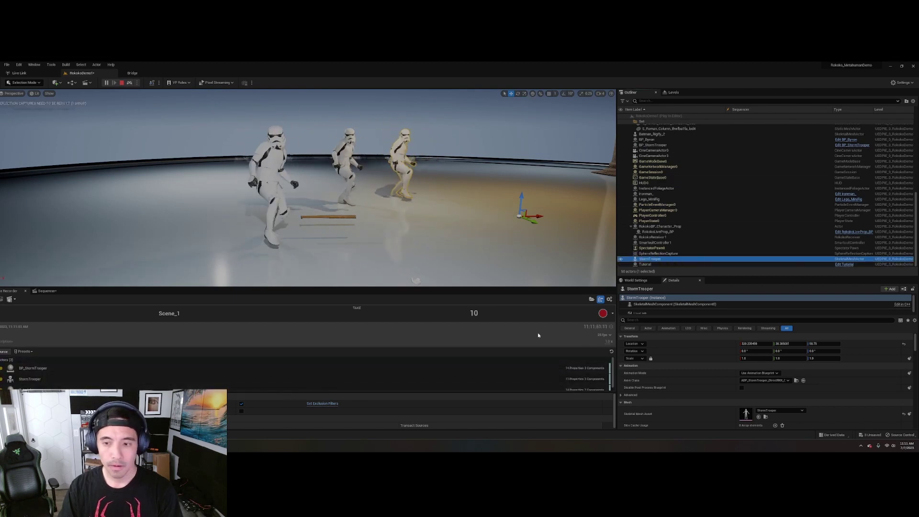
Step: Record take 10 of slate Scene_1 with the three stormtrooper sources, and stop the recording
left_click(603, 314)
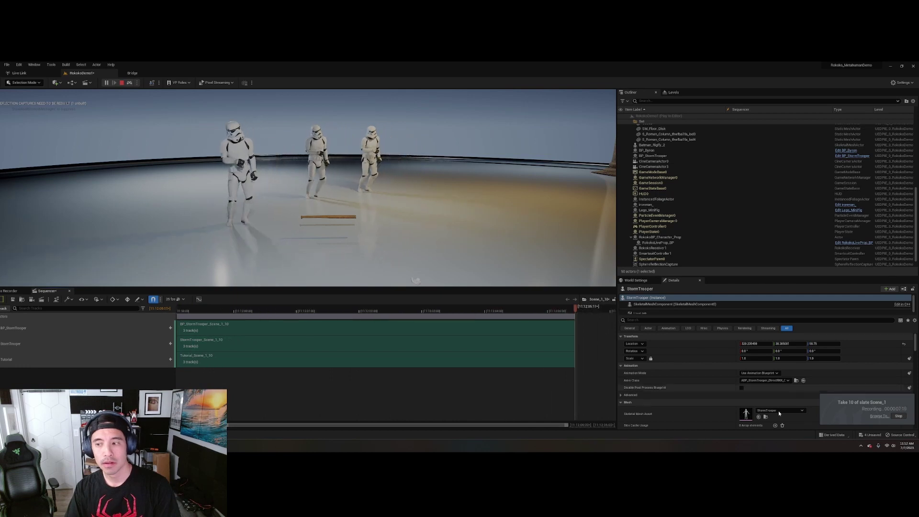
left_click(898, 417)
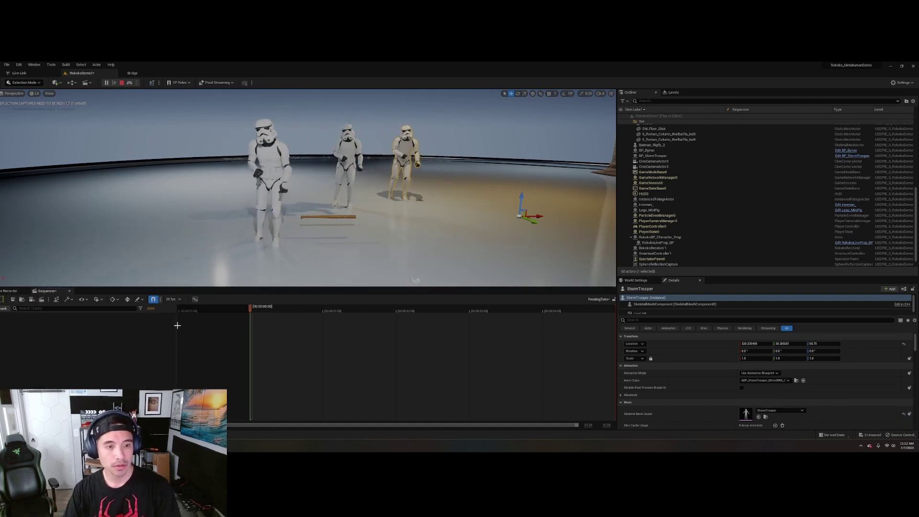
Step: Open the recorded Scene_1_10 sequence from the Cinematics/Takes/2023-07-07 folder
key("ctrl+space")
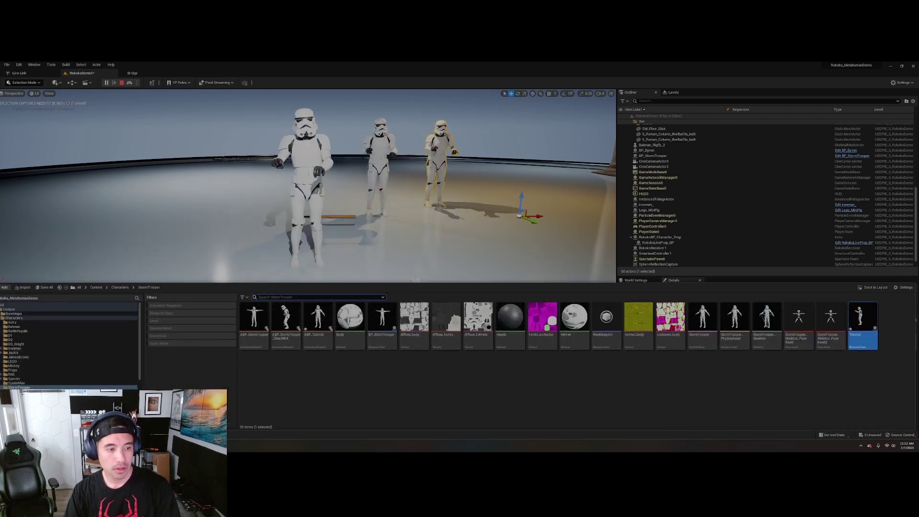
left_click(15, 396)
double_click(254, 319)
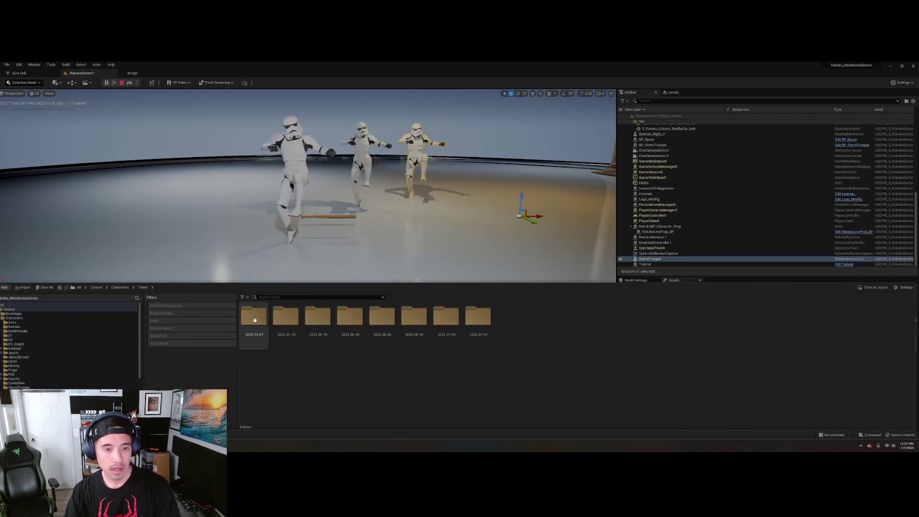
double_click(479, 318)
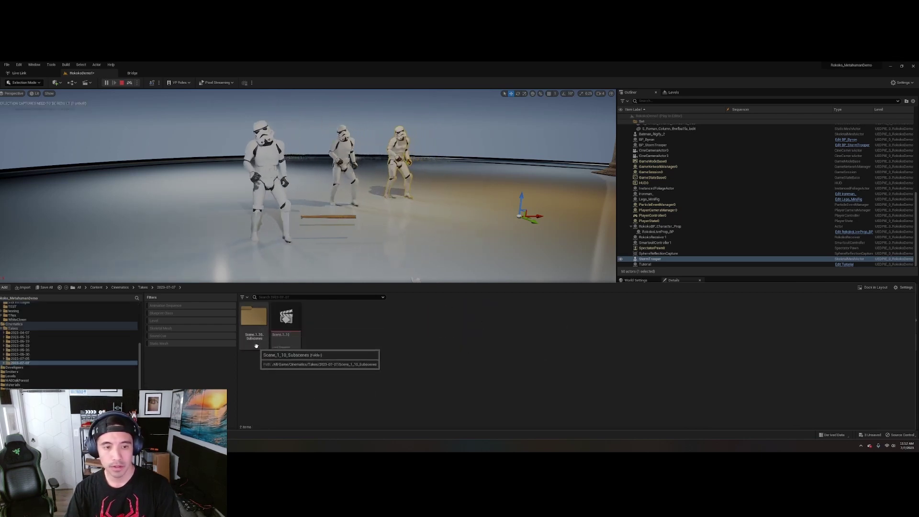
double_click(301, 338)
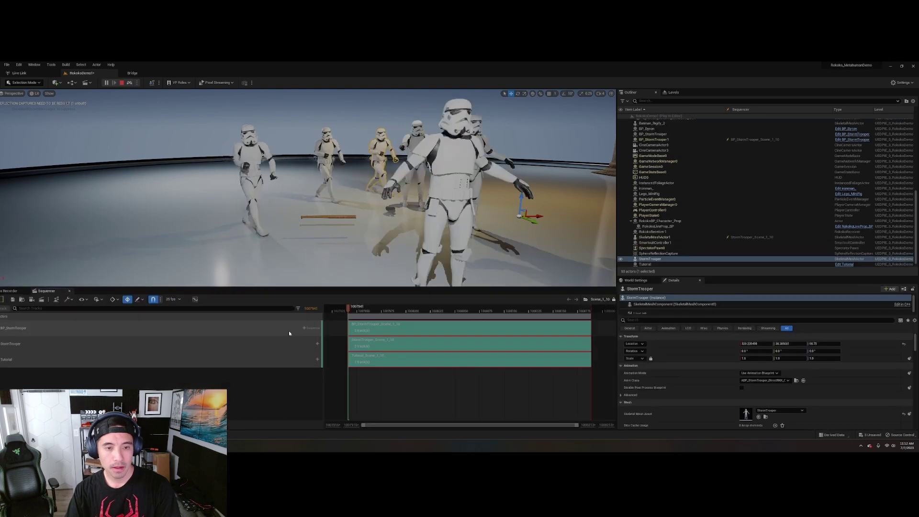
Step: Unlock the Scene_1_10 sequence and scrub through the take to review the recorded stormtrooper performance
left_click(614, 300)
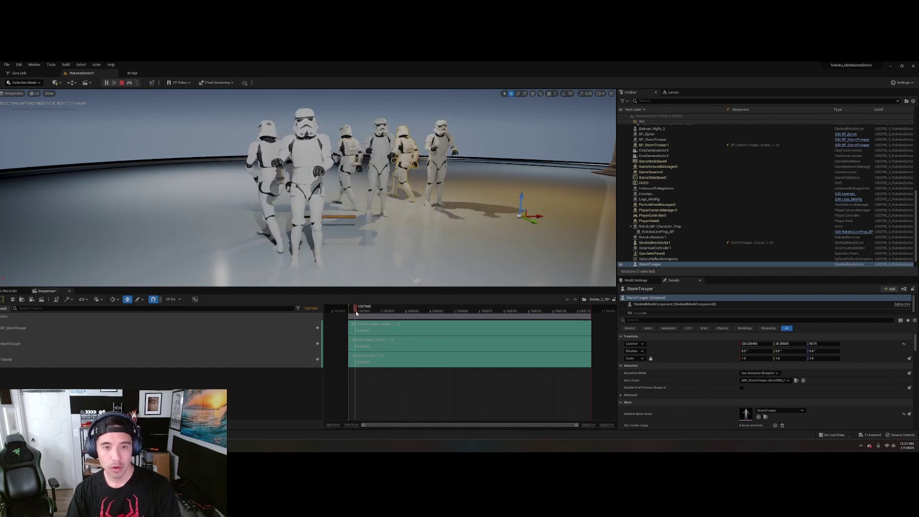
left_click(381, 312)
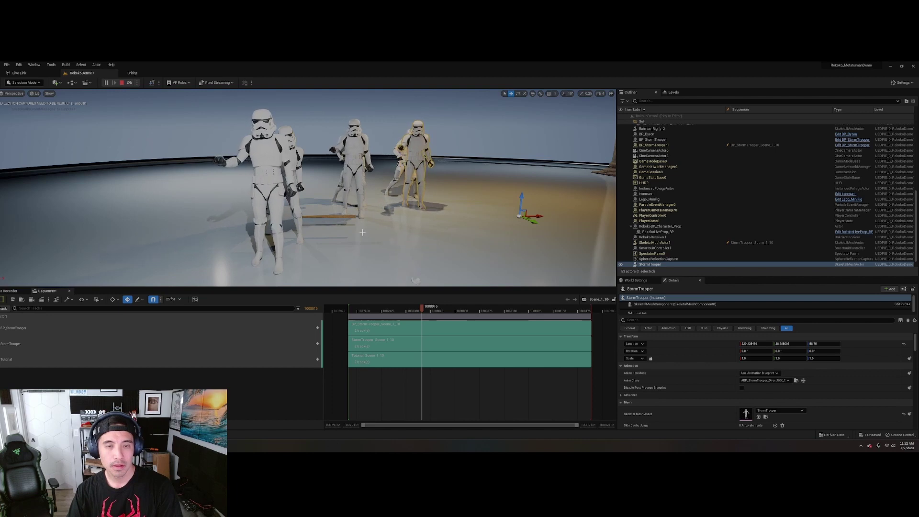
left_click_drag(384, 316, 405, 312)
right_click_drag(423, 246, 462, 246)
left_click(488, 211)
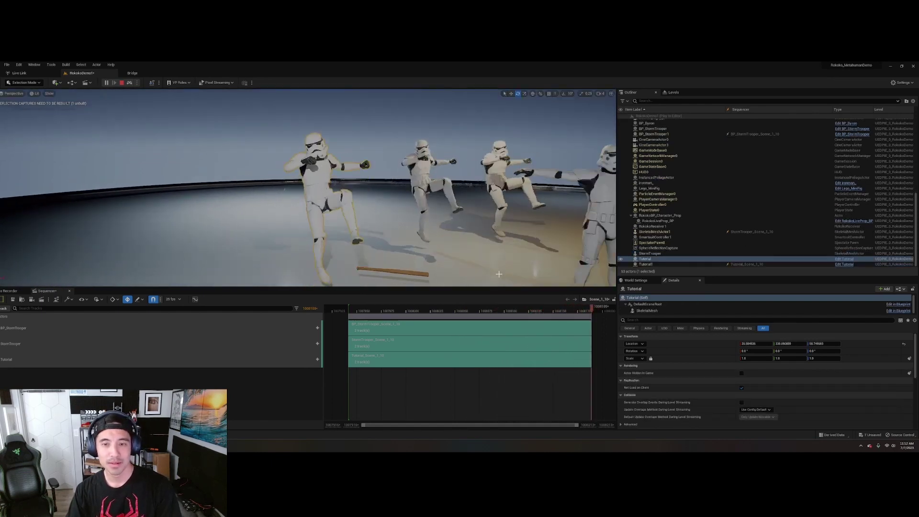
Step: Add a new cine camera to the sequence and frame the stormtroopers with it, increasing its focal length for a tighter shot
left_click(33, 299)
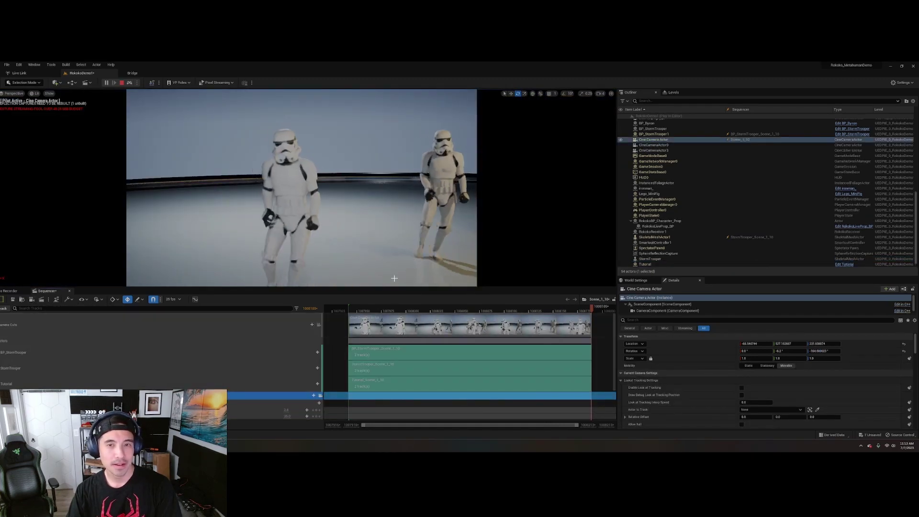
right_click_drag(302, 191, 335, 187)
right_click_drag(346, 240, 411, 245)
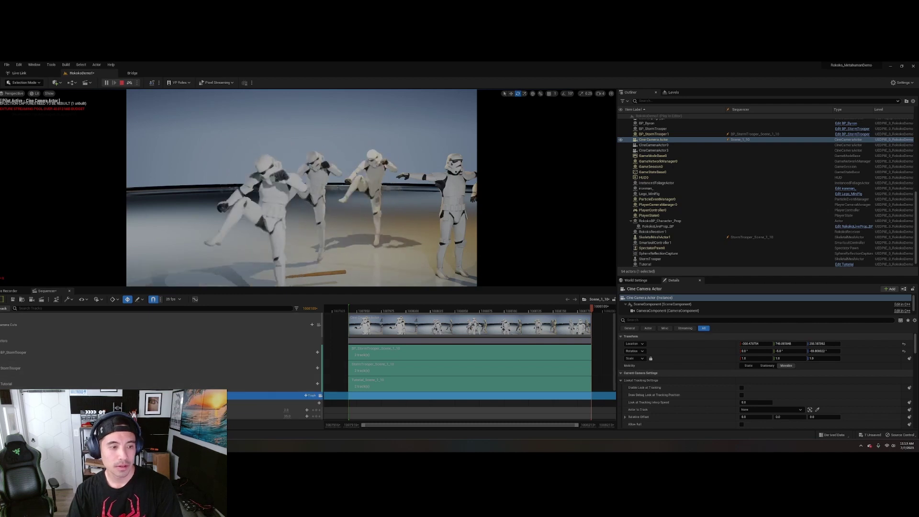
scroll(287, 385, "down", 2)
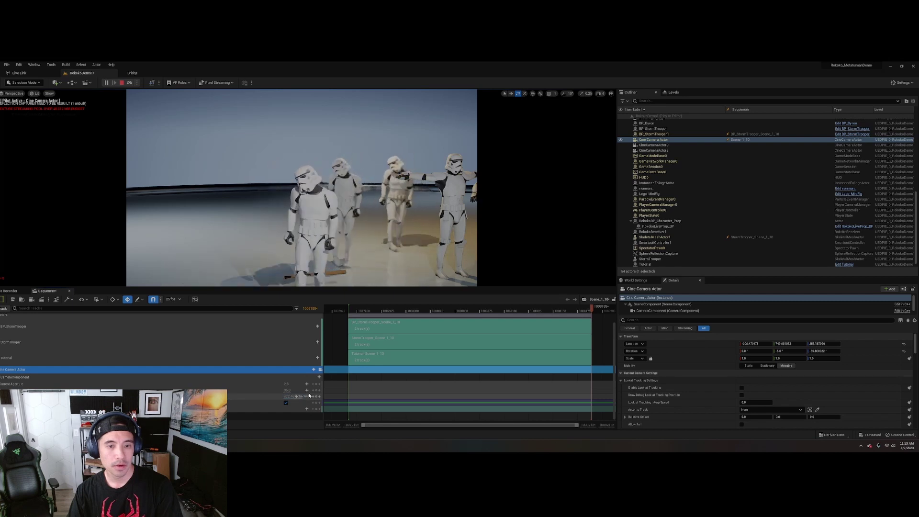
left_click_drag(293, 390, 308, 390)
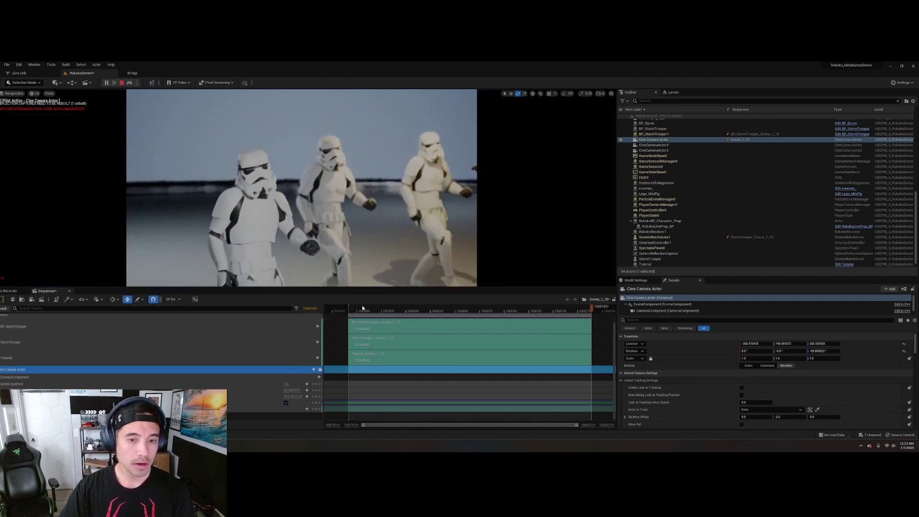
Step: Check the Scene_1_10 job in the Movie Render Queue without rendering, and stop the running simulation
left_click(42, 300)
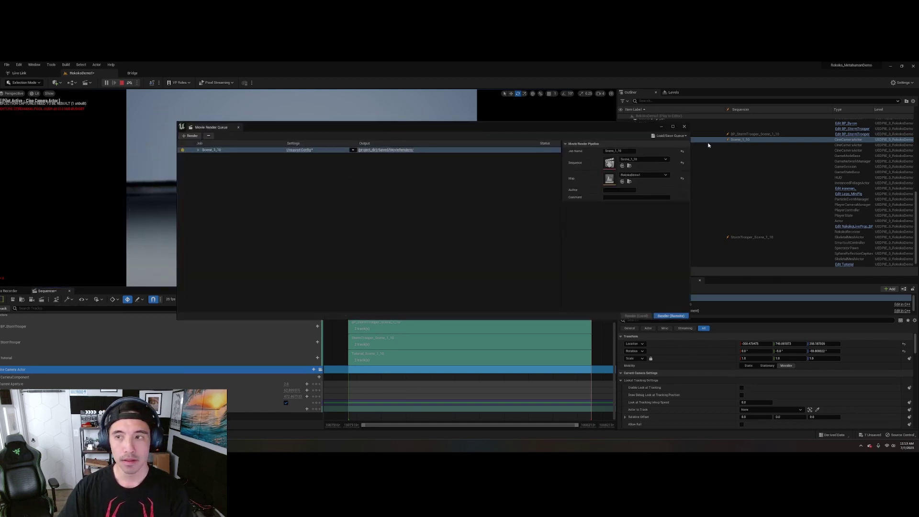
left_click(684, 126)
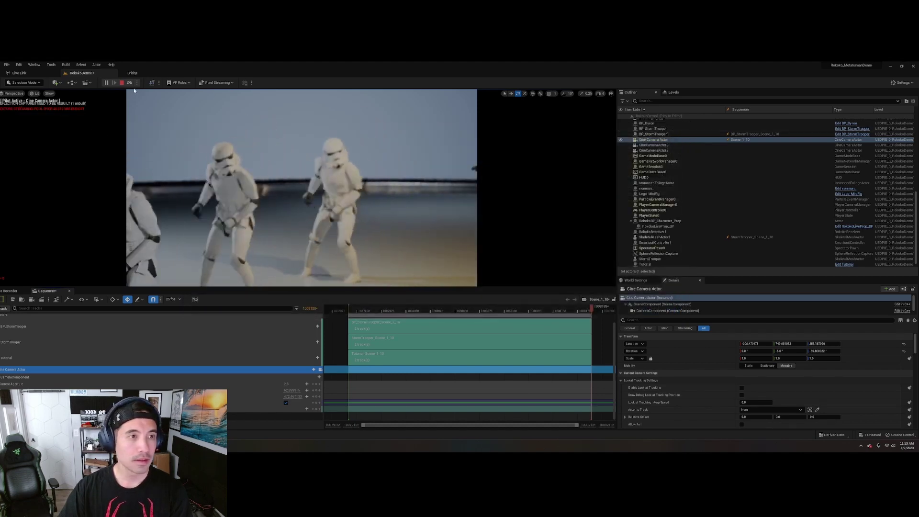
left_click(122, 83)
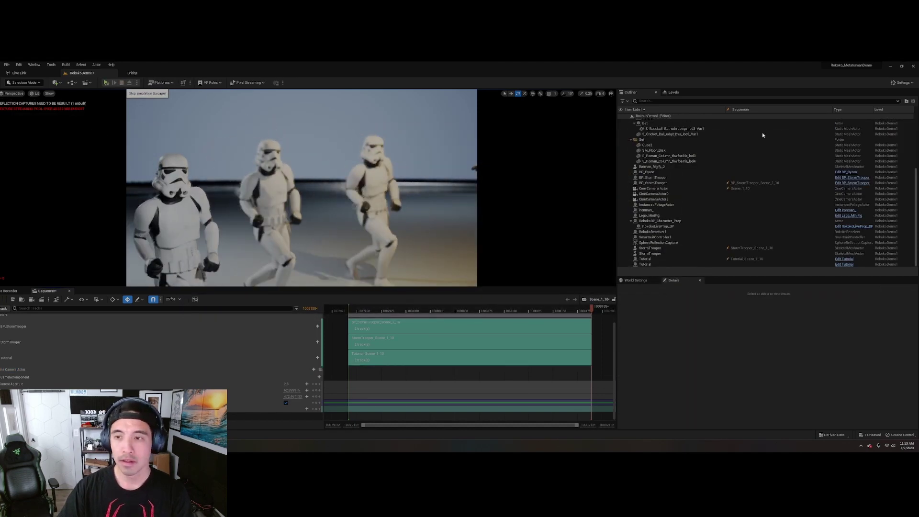